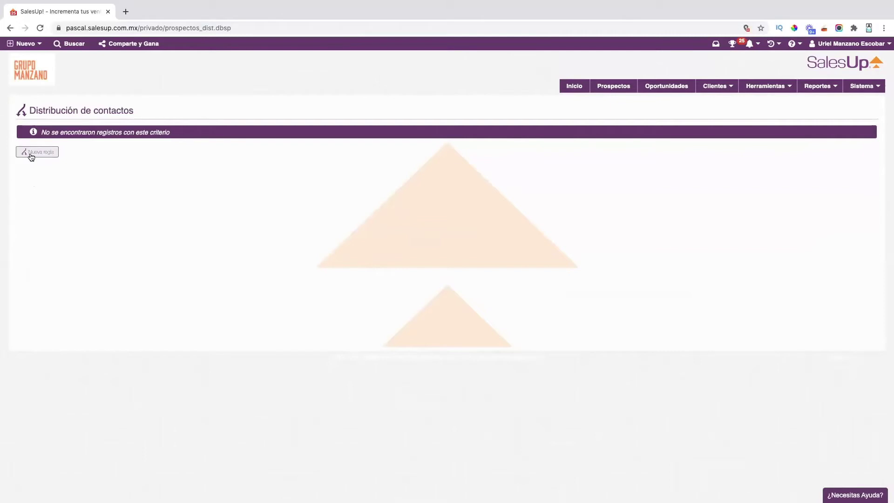
Step: Start a new contact distribution rule and enter "Prospectos Facebook" as its description
{"action": "left_click", "coordinate": [32, 154]}
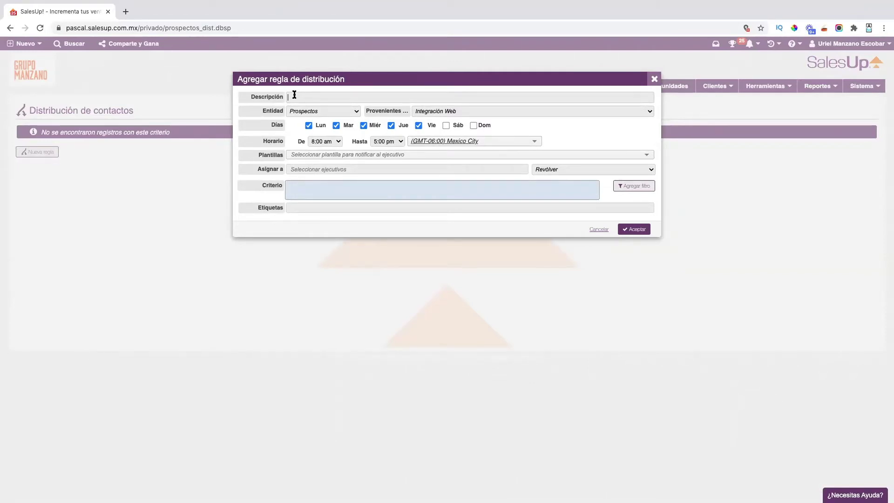
{"action": "type", "text": "Prospec"}
{"action": "type", "text": "rps"}
{"action": "key", "text": "BackSpace"}
{"action": "key", "text": "BackSpace"}
{"action": "type", "text": "to "}
{"action": "type", "text": "Fav"}
{"action": "type", "text": "ebook"}
Step: Choose Prospectos as the rule's entity and Integración Web as the source of the contacts
{"action": "left_click", "coordinate": [307, 111]}
{"action": "left_click", "coordinate": [307, 112]}
{"action": "left_click", "coordinate": [308, 112]}
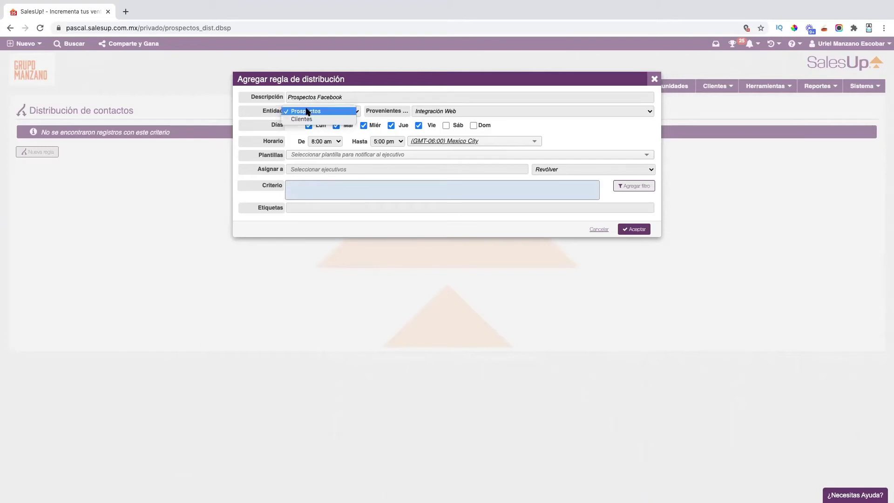
{"action": "left_click", "coordinate": [442, 115]}
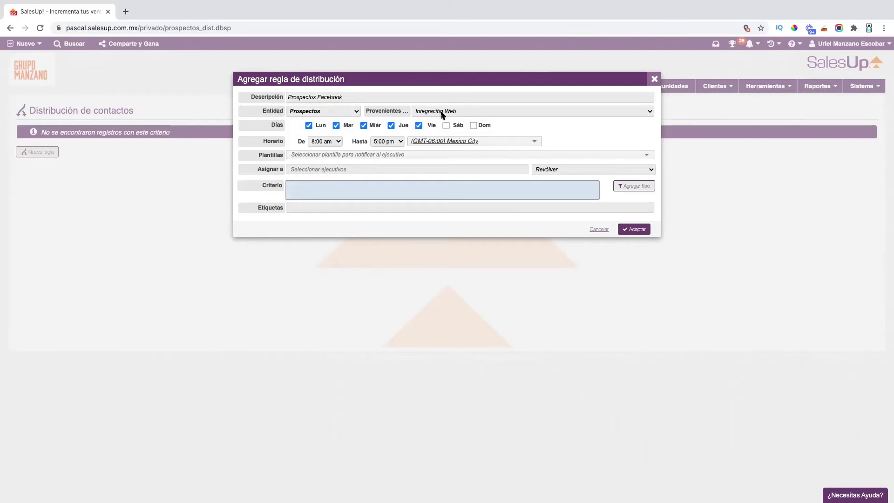
{"action": "left_click", "coordinate": [443, 115]}
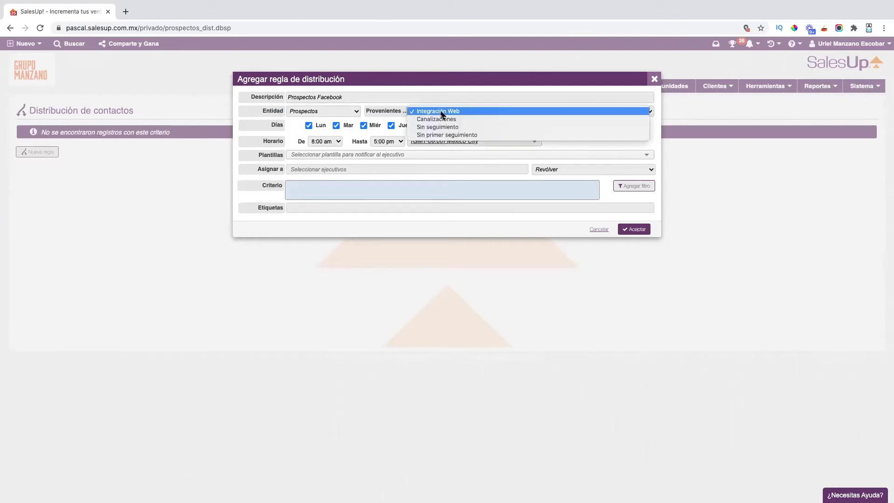
{"action": "left_click", "coordinate": [441, 113]}
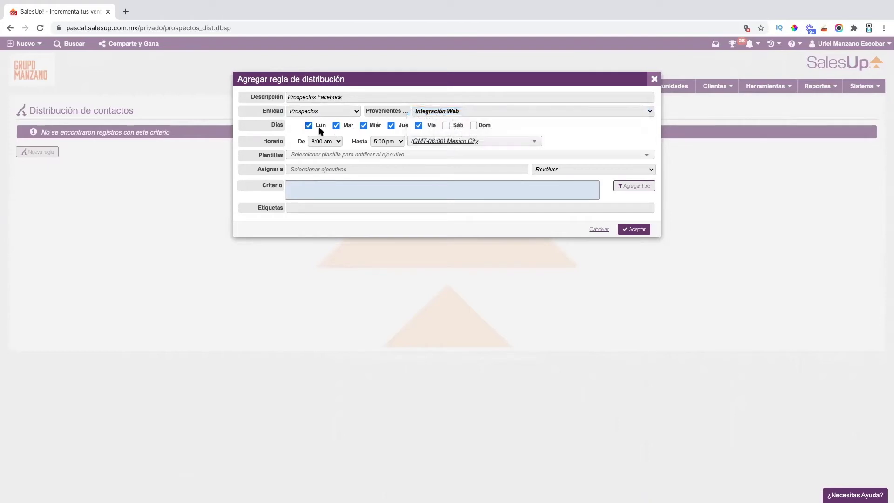
Step: Include Saturday and Sunday in the rule's days and set its schedule from 0:00 am to 11:00 pm
{"action": "left_click", "coordinate": [446, 125]}
{"action": "left_click", "coordinate": [474, 126]}
{"action": "left_click", "coordinate": [325, 142]}
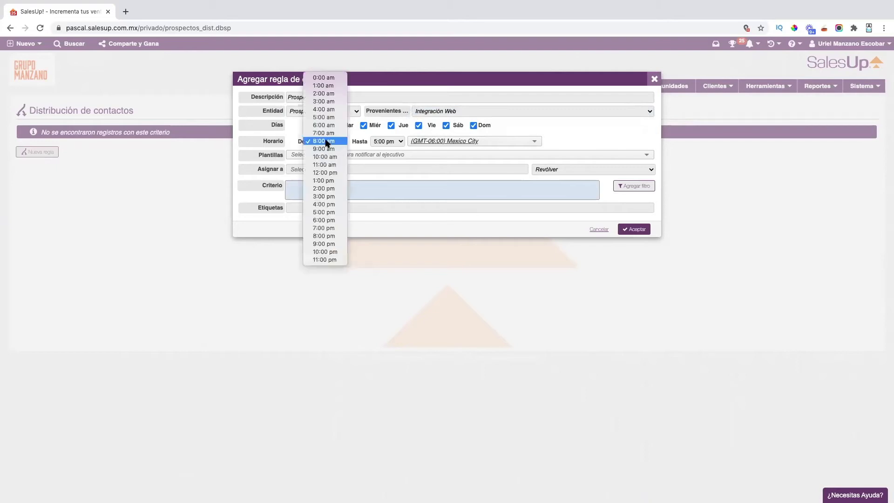
{"action": "left_click", "coordinate": [324, 80]}
{"action": "left_click", "coordinate": [398, 141]}
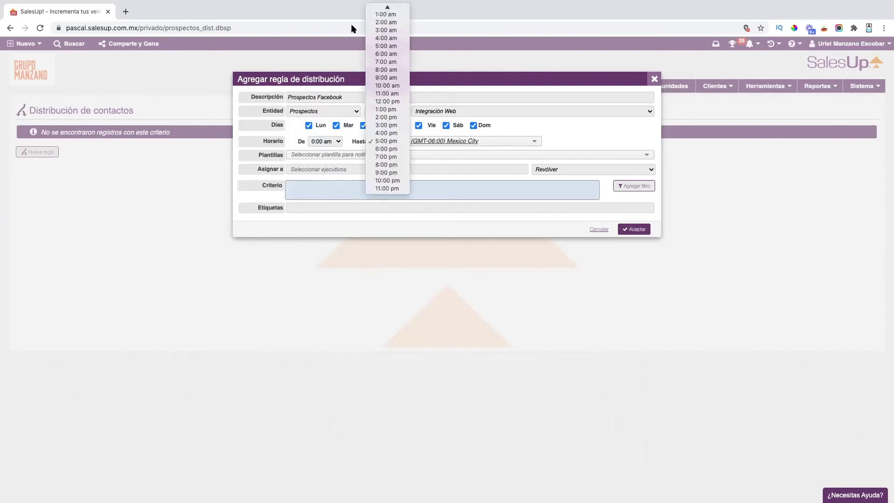
{"action": "left_click", "coordinate": [386, 188]}
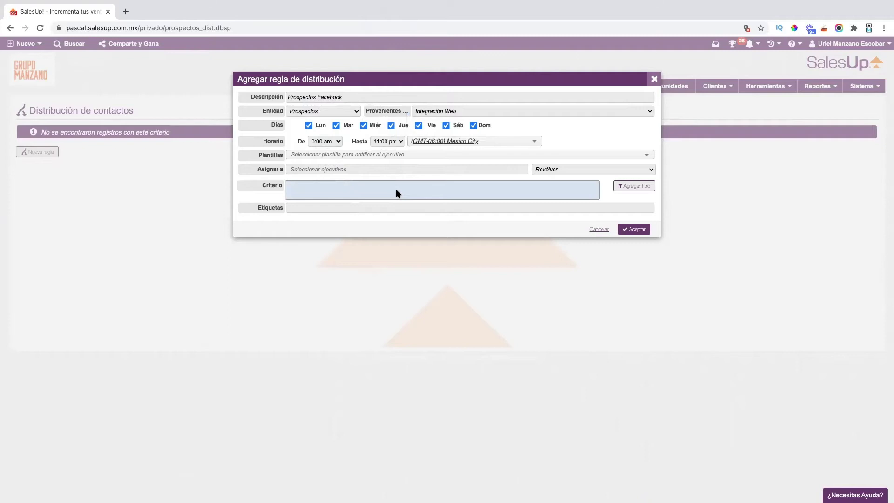
Step: Set the executive notification template to "Ninguna (utilizar notificaciones por defecto)"
{"action": "left_click", "coordinate": [311, 156]}
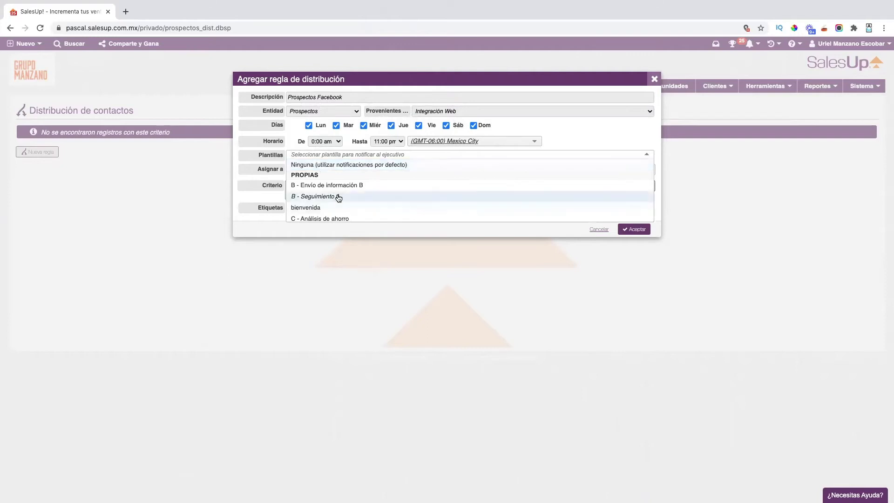
{"action": "scroll", "coordinate": [338, 198], "scroll_direction": "down", "scroll_amount": 5}
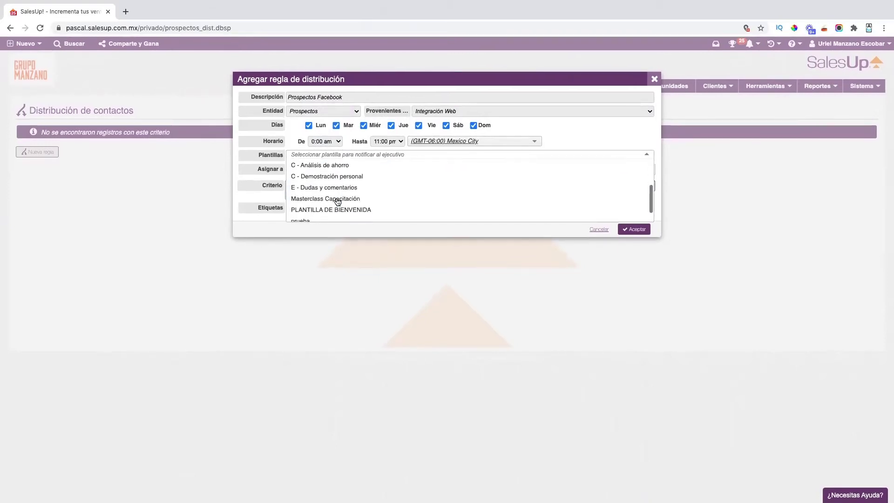
{"action": "scroll", "coordinate": [338, 202], "scroll_direction": "up", "scroll_amount": 5}
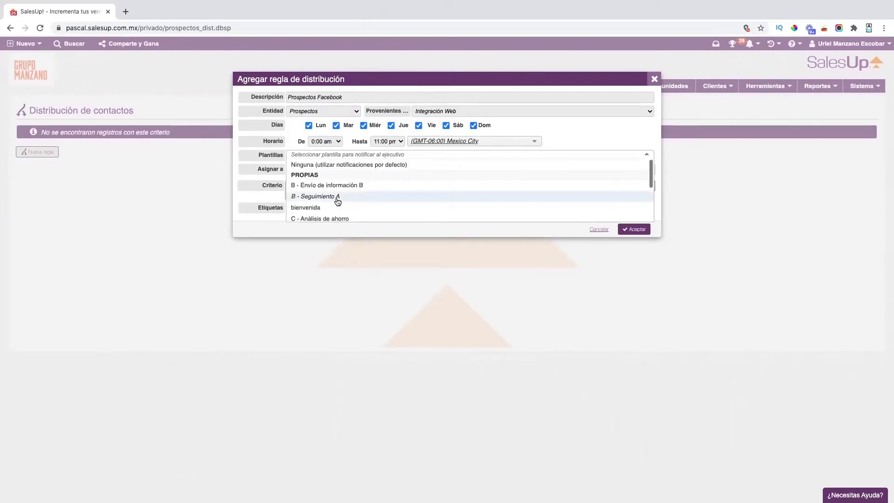
{"action": "left_click", "coordinate": [320, 165]}
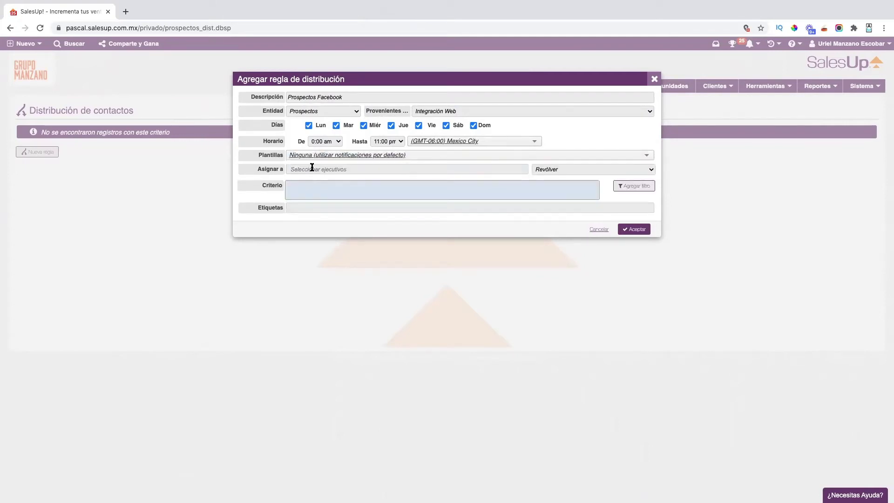
Step: Assign the rule to three executives: the first one under Centro, the one under Norte and the second one under Perisur
{"action": "left_click", "coordinate": [312, 167]}
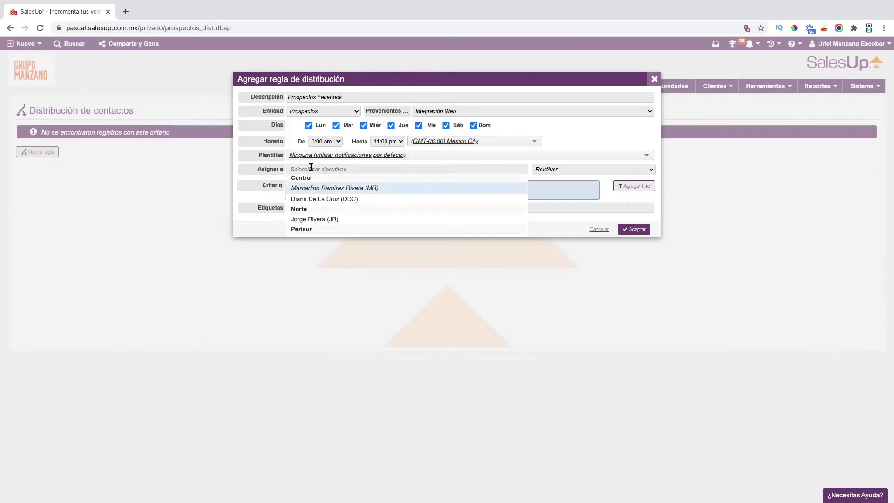
{"action": "scroll", "coordinate": [309, 192], "scroll_direction": "down", "scroll_amount": 2}
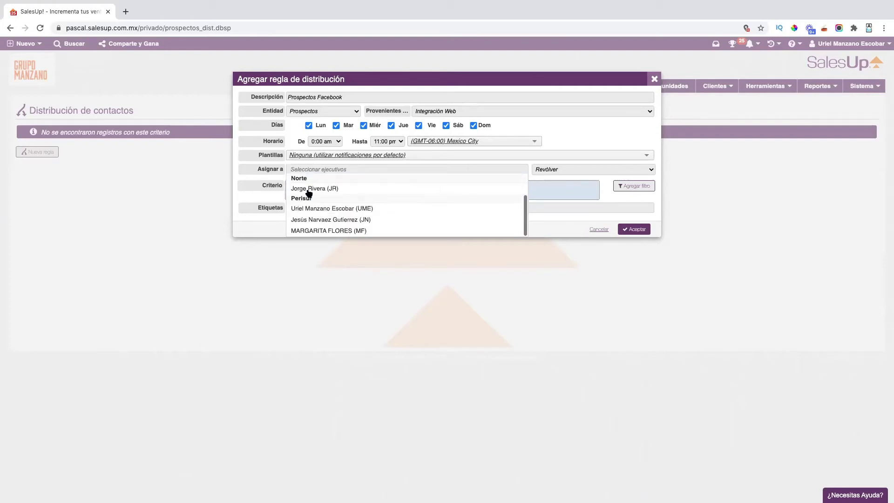
{"action": "scroll", "coordinate": [308, 191], "scroll_direction": "up", "scroll_amount": 2}
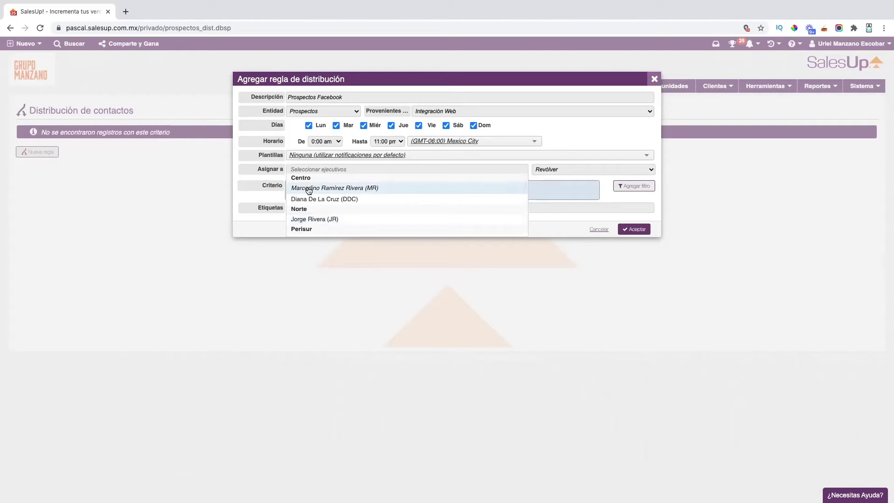
{"action": "left_click", "coordinate": [309, 188]}
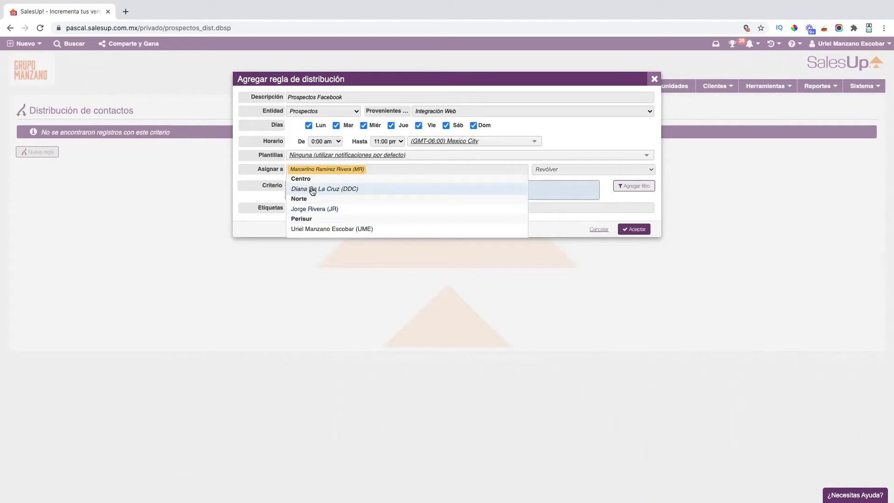
{"action": "left_click", "coordinate": [312, 210]}
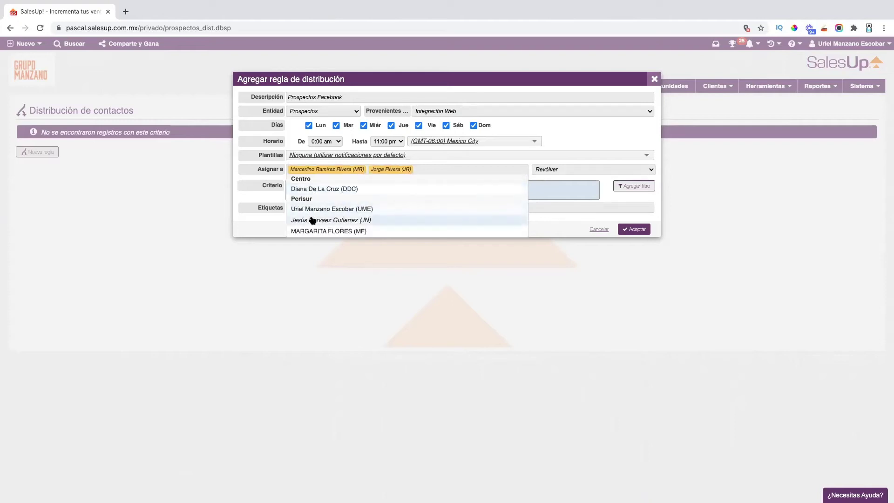
{"action": "left_click", "coordinate": [312, 219]}
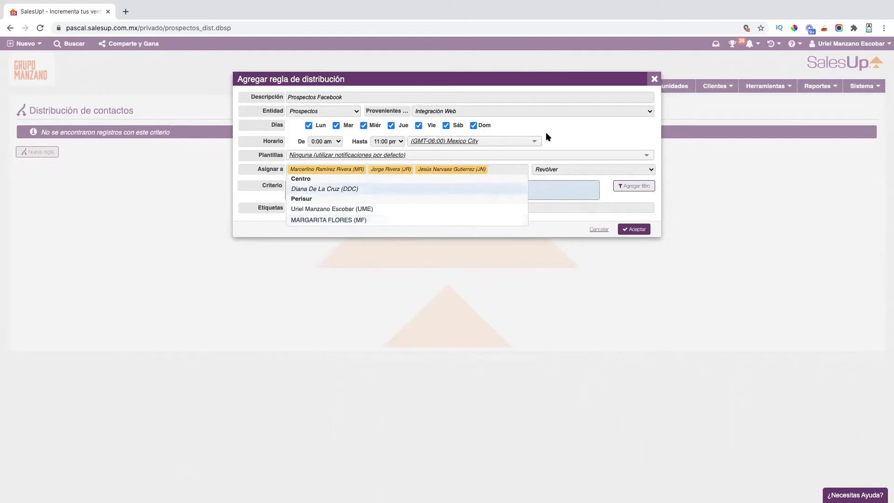
{"action": "left_click", "coordinate": [565, 134]}
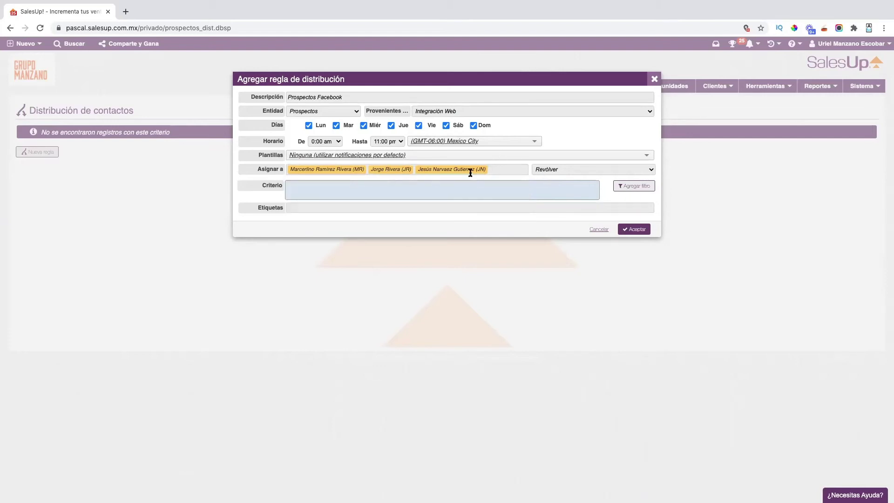
Step: Try Porcentaje de cierre and Velocidad de seguimiento as the assignment method, and return it to Revólver
{"action": "left_click", "coordinate": [554, 171]}
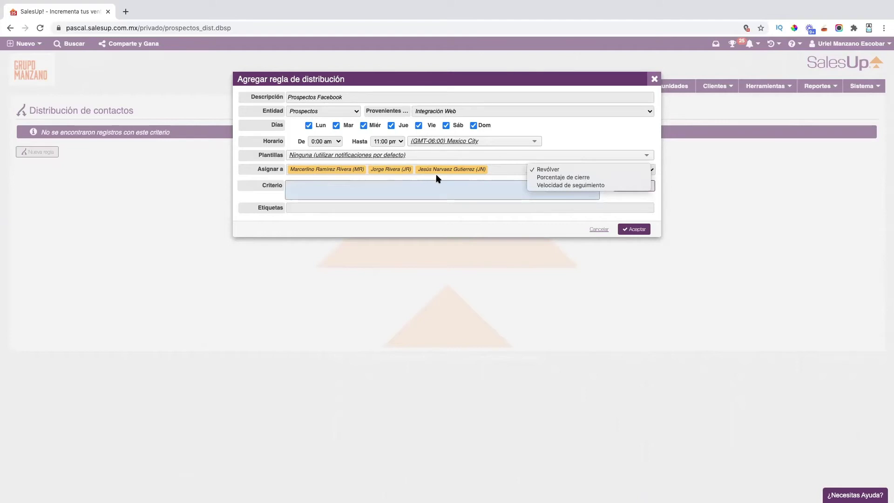
{"action": "left_click", "coordinate": [537, 177]}
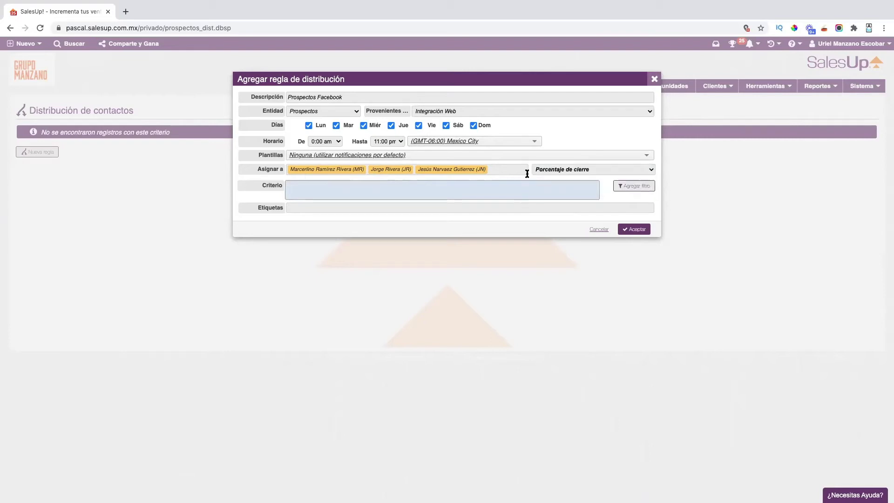
{"action": "left_click", "coordinate": [557, 173]}
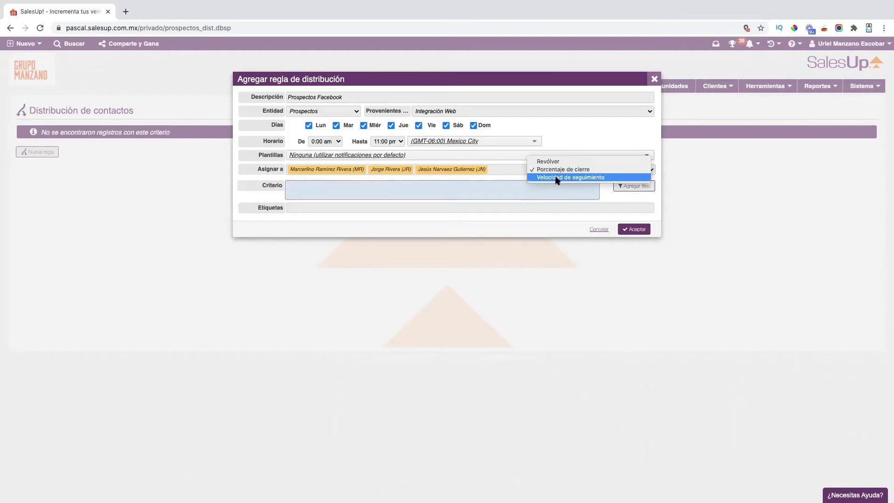
{"action": "left_click", "coordinate": [556, 178]}
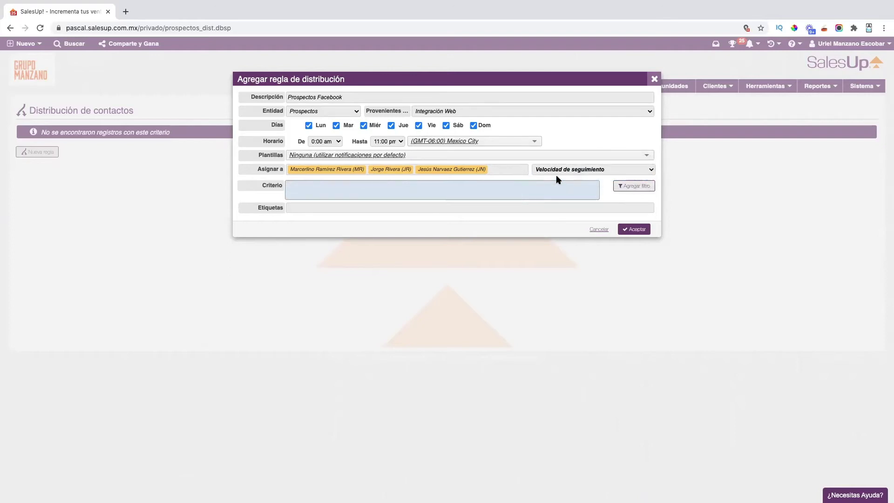
{"action": "left_click", "coordinate": [555, 172]}
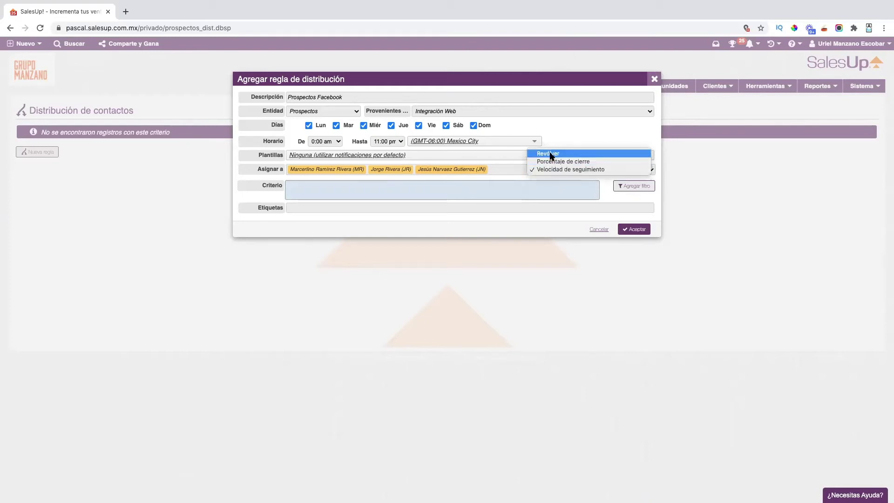
{"action": "left_click", "coordinate": [551, 156]}
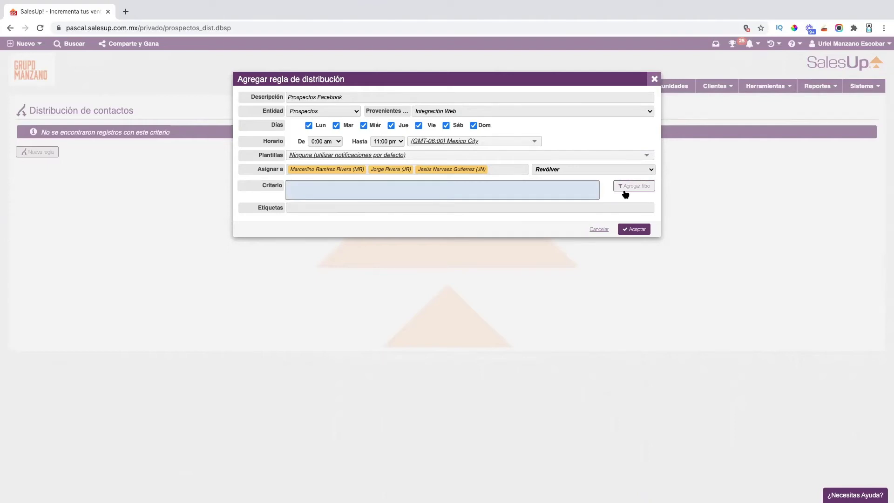
Step: Add a criteria filter to the rule for contacts whose Etiquetas value is FACEBOOK
{"action": "left_click", "coordinate": [624, 189]}
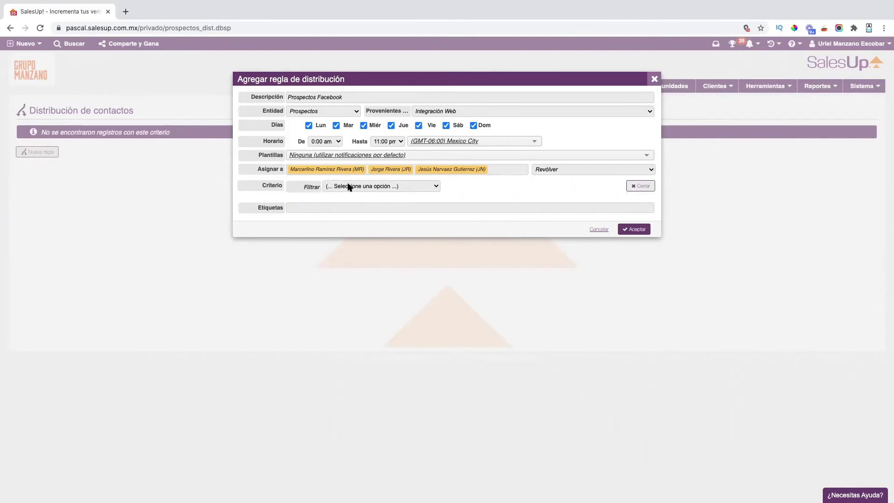
{"action": "left_click", "coordinate": [349, 187]}
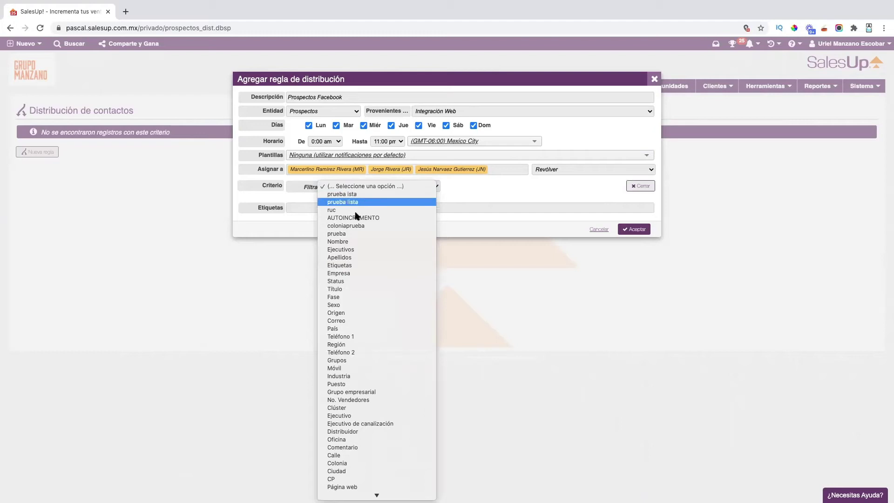
{"action": "left_click", "coordinate": [359, 265]}
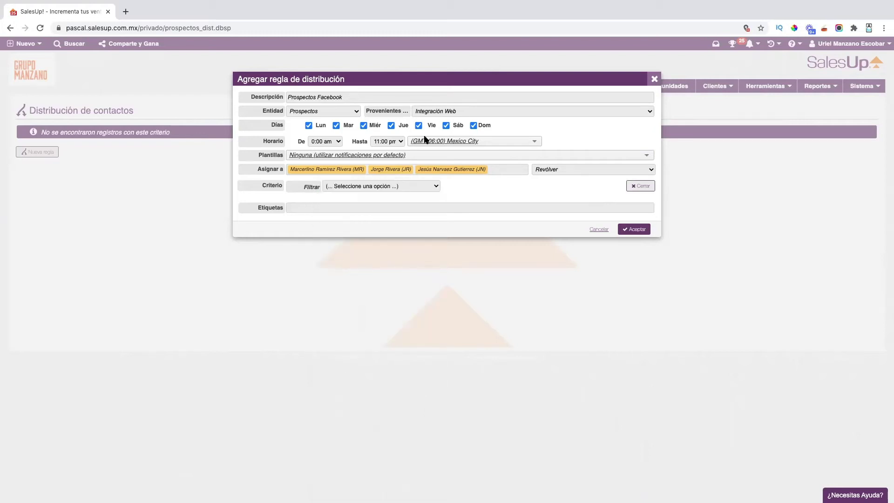
{"action": "left_click", "coordinate": [480, 188]}
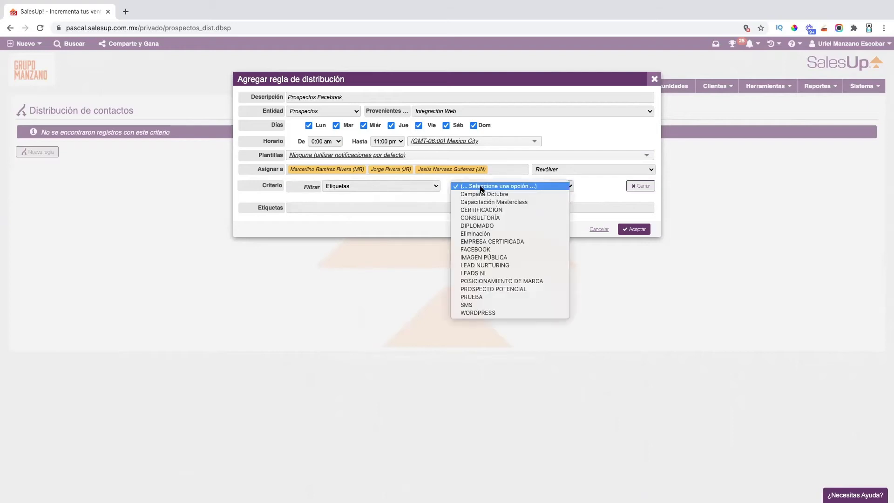
{"action": "left_click", "coordinate": [483, 250]}
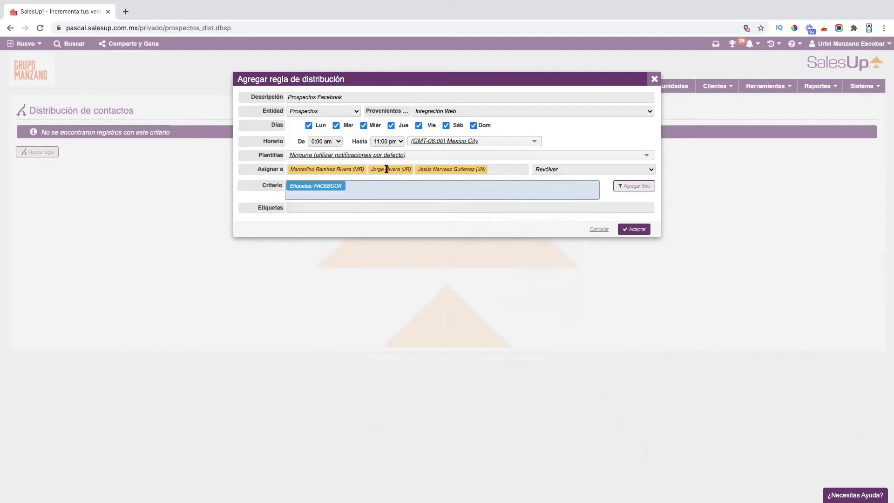
{"action": "triple_click", "coordinate": [302, 185]}
Step: Check the tags available for the rule, leave its Etiquetas field empty and save the rule
{"action": "left_click", "coordinate": [296, 206]}
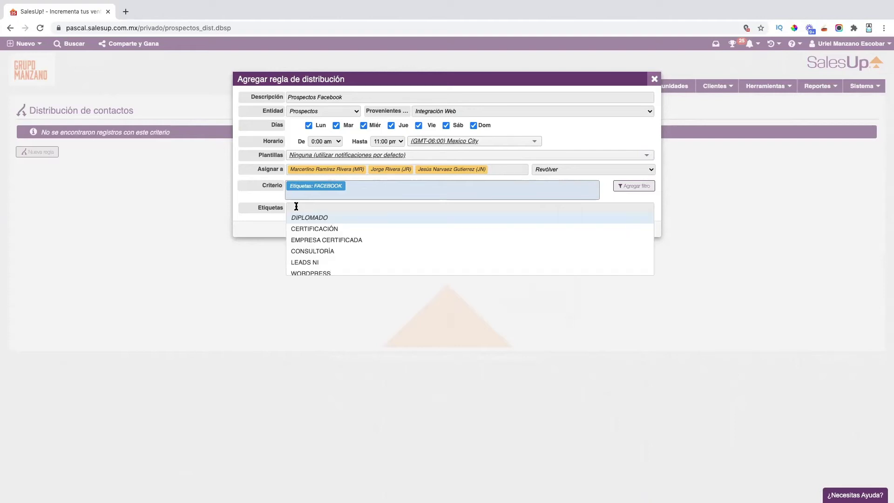
{"action": "left_click", "coordinate": [595, 130]}
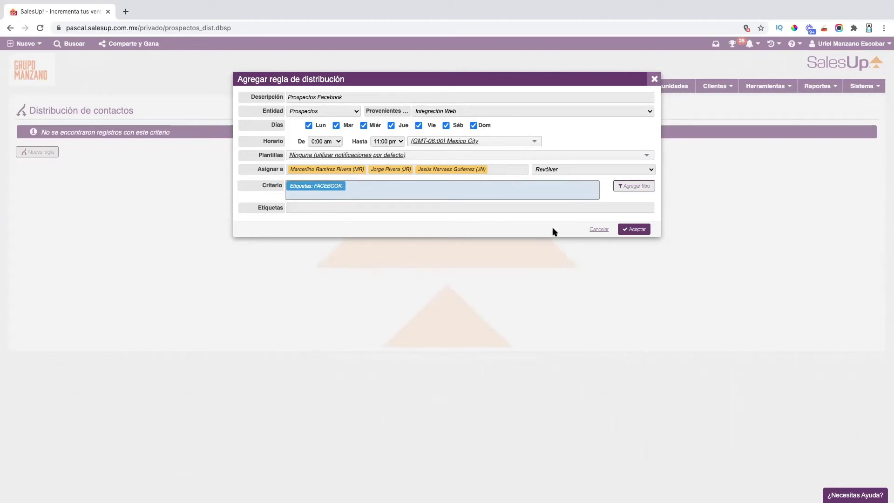
{"action": "left_click", "coordinate": [636, 231]}
{"action": "left_click", "coordinate": [634, 231]}
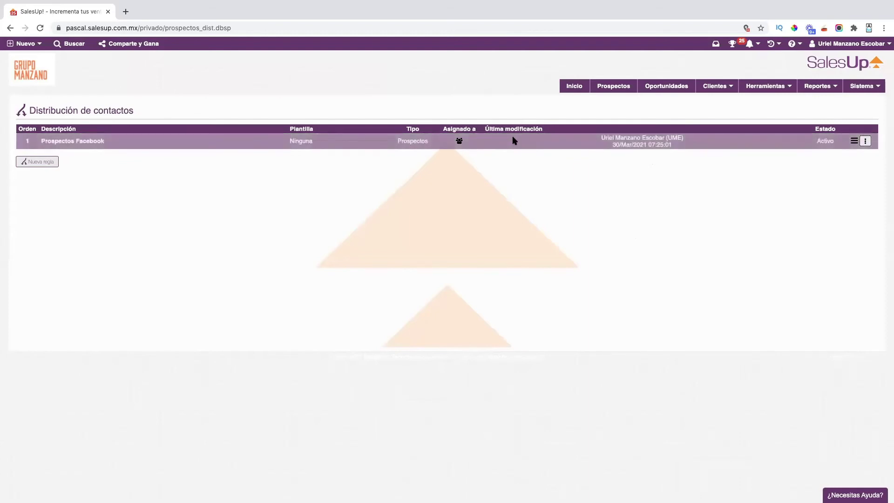
Step: Start a new distribution rule described as "Prospectos sin seguimiento" for Prospectos coming from Sin seguimiento
{"action": "left_click", "coordinate": [35, 163]}
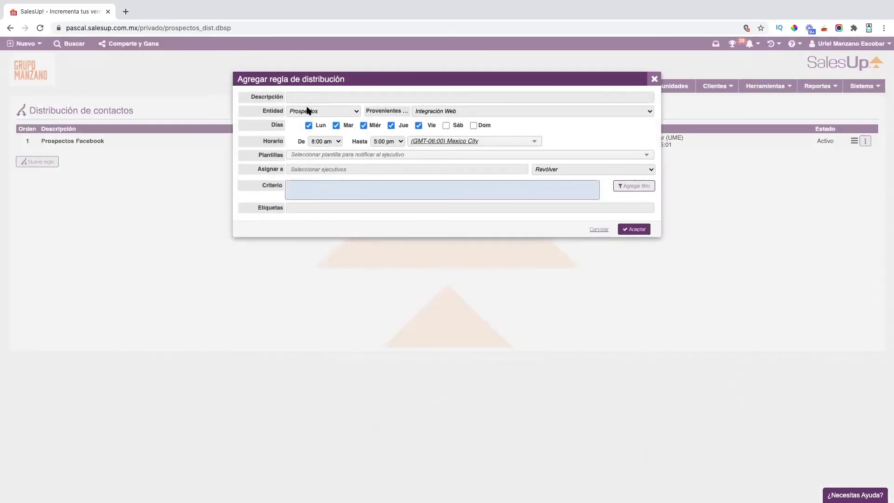
{"action": "type", "text": "Prospecrps"}
{"action": "type", "text": "nto"}
{"action": "left_click", "coordinate": [461, 111]}
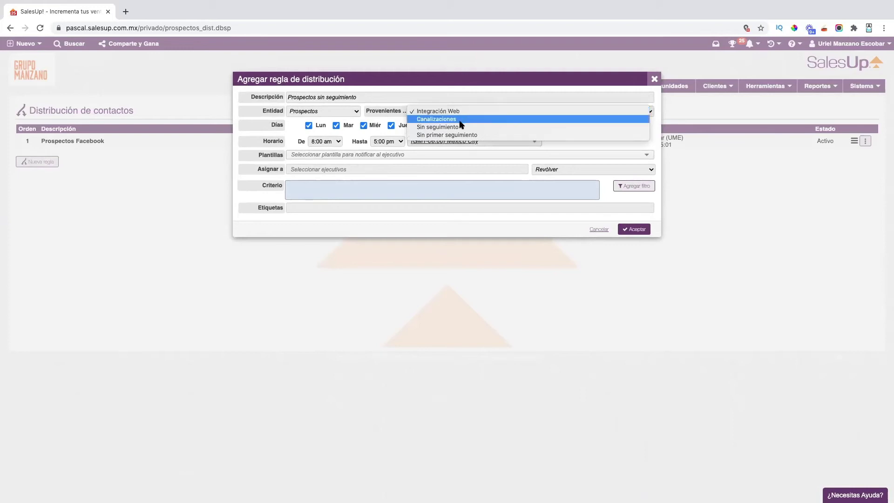
{"action": "left_click", "coordinate": [459, 126]}
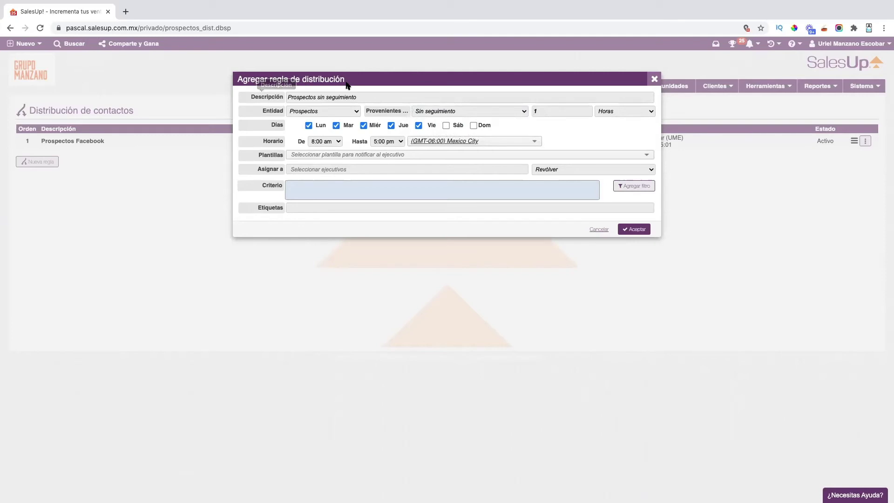
Step: Set the rule's period without follow-up to 2 Días
{"action": "left_click", "coordinate": [549, 110]}
{"action": "key", "text": "BackSpace"}
{"action": "type", "text": "2"}
{"action": "left_click", "coordinate": [613, 112]}
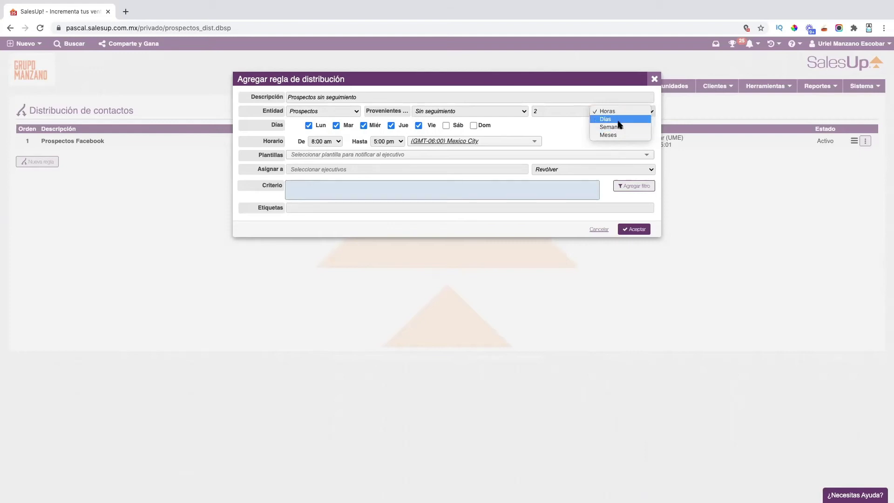
{"action": "left_click", "coordinate": [561, 112]}
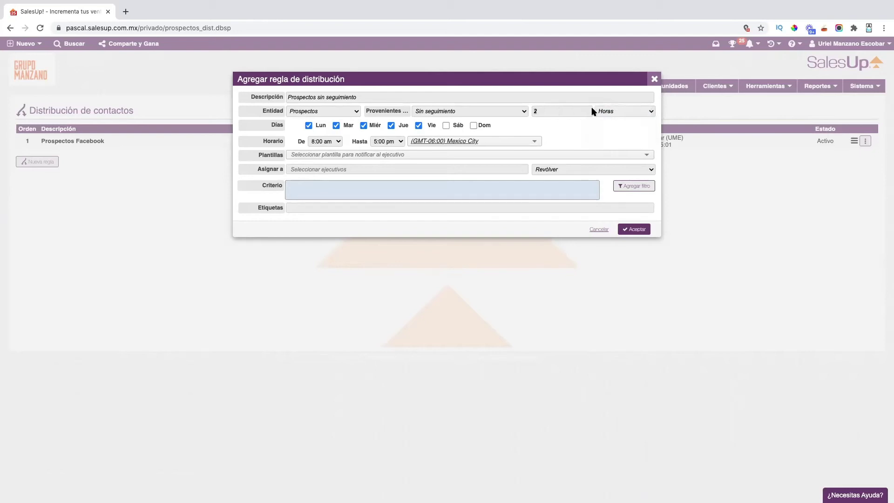
{"action": "left_click", "coordinate": [614, 111]}
{"action": "left_click", "coordinate": [614, 119]}
Step: Include Sáb and Dom in the rule's days and set its schedule from 9:00 am to 6:00 pm
{"action": "left_click", "coordinate": [446, 126]}
{"action": "left_click", "coordinate": [473, 126]}
{"action": "left_click", "coordinate": [326, 141]}
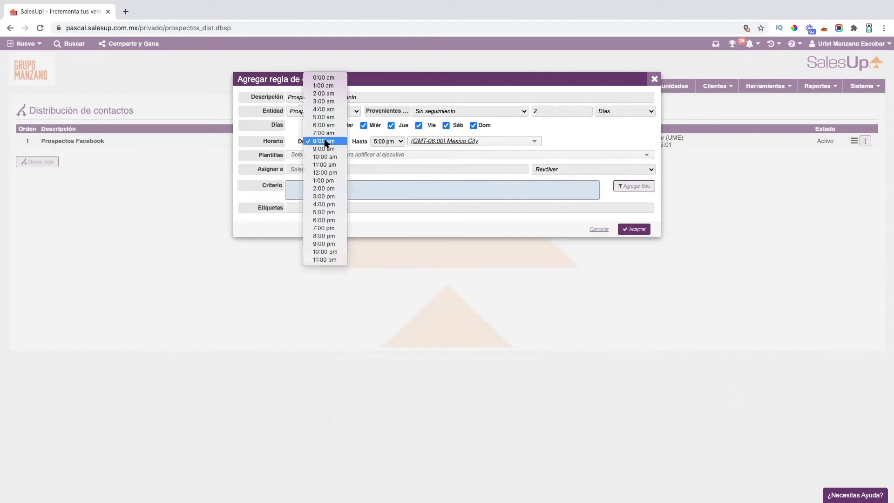
{"action": "left_click", "coordinate": [324, 78]}
{"action": "left_click", "coordinate": [387, 141]}
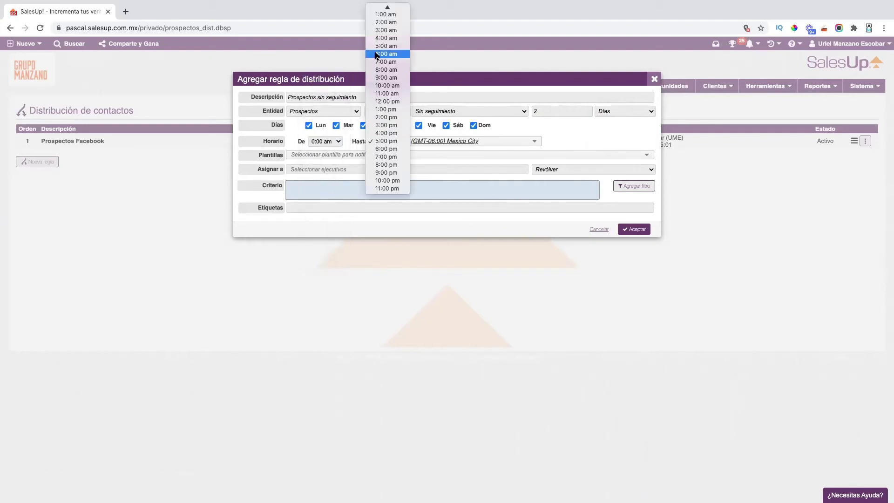
{"action": "left_click", "coordinate": [324, 146]}
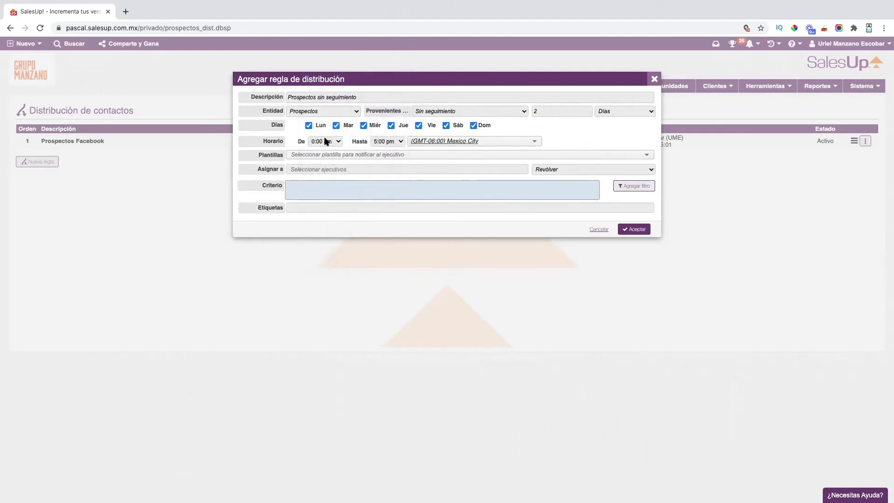
{"action": "left_click", "coordinate": [324, 142]}
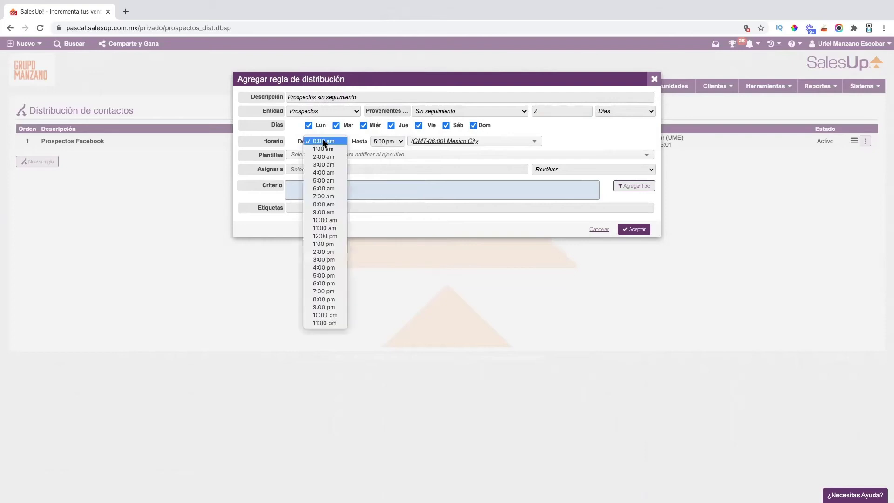
{"action": "left_click", "coordinate": [324, 212]}
{"action": "left_click", "coordinate": [390, 143]}
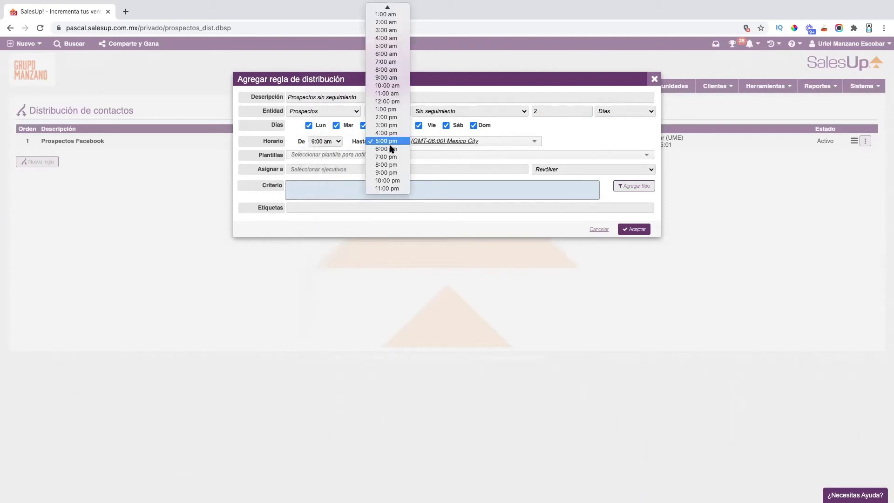
{"action": "left_click", "coordinate": [391, 147]}
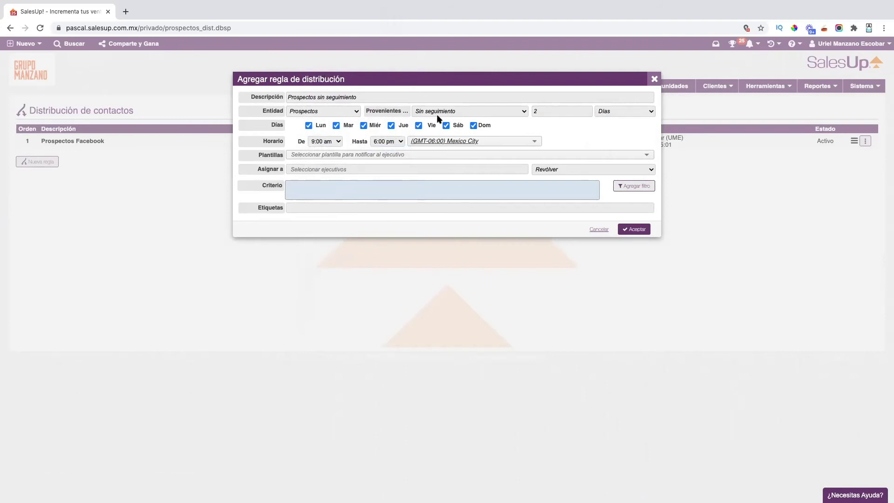
Step: Assign the rule by Revólver to the first and last executives under Perisur and both executives under Centro
{"action": "left_click", "coordinate": [324, 168]}
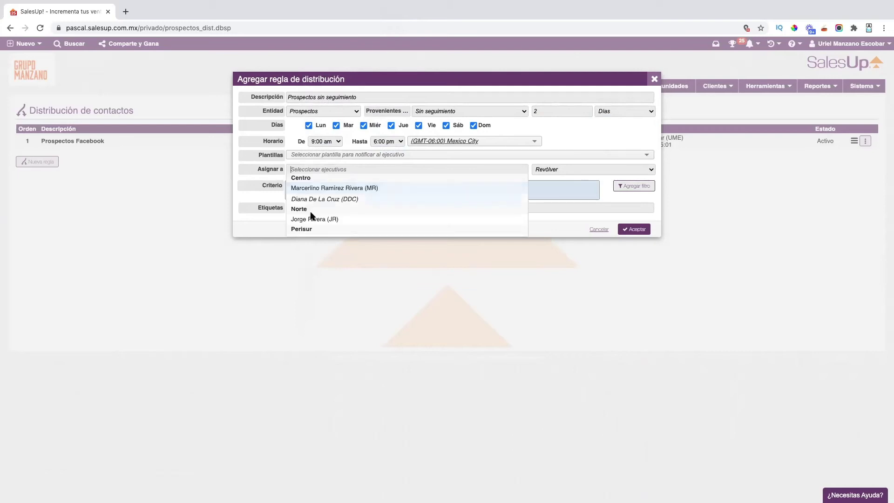
{"action": "scroll", "coordinate": [336, 217], "scroll_direction": "down", "scroll_amount": 1}
{"action": "left_click", "coordinate": [336, 221]}
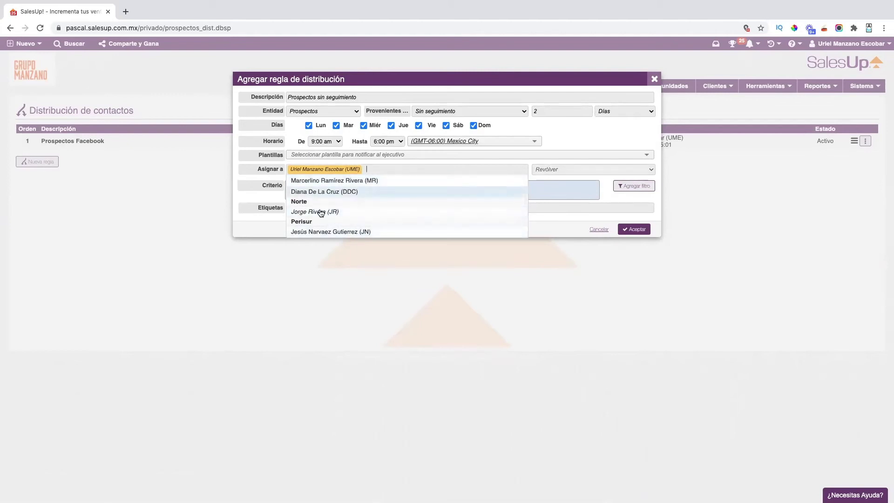
{"action": "scroll", "coordinate": [336, 229], "scroll_direction": "down", "scroll_amount": 1}
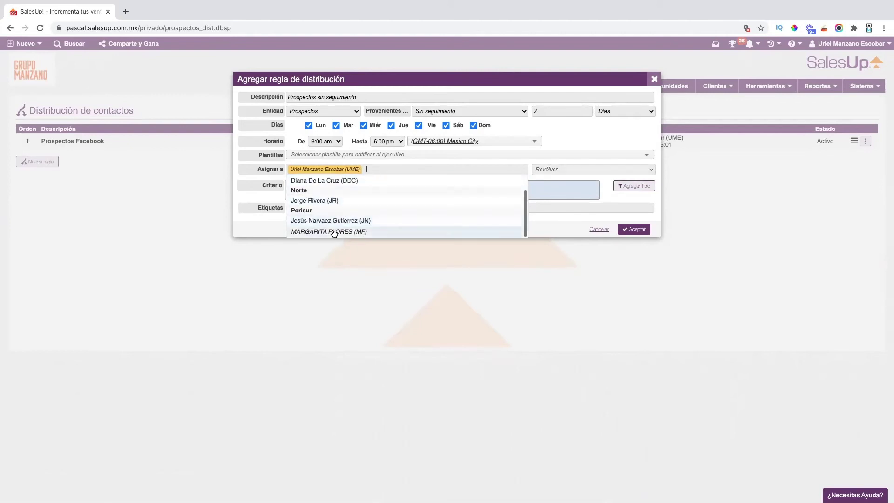
{"action": "left_click", "coordinate": [335, 231]}
{"action": "left_click", "coordinate": [352, 193]}
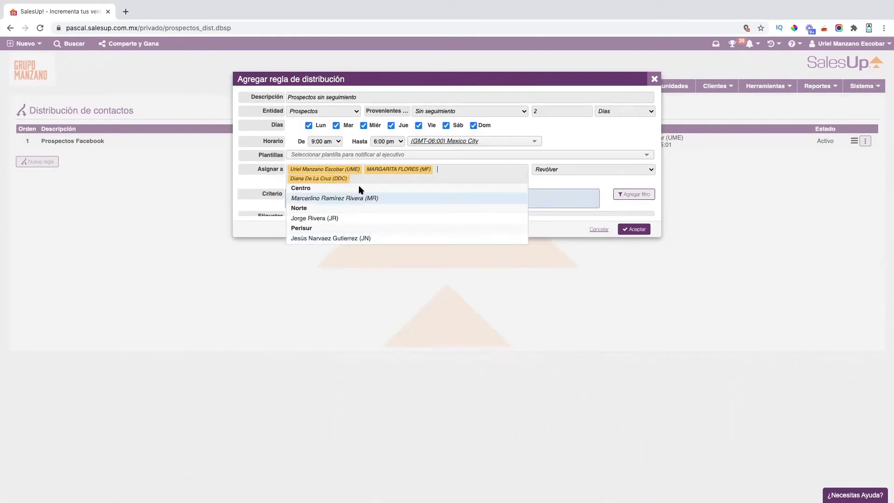
{"action": "left_click", "coordinate": [346, 197]}
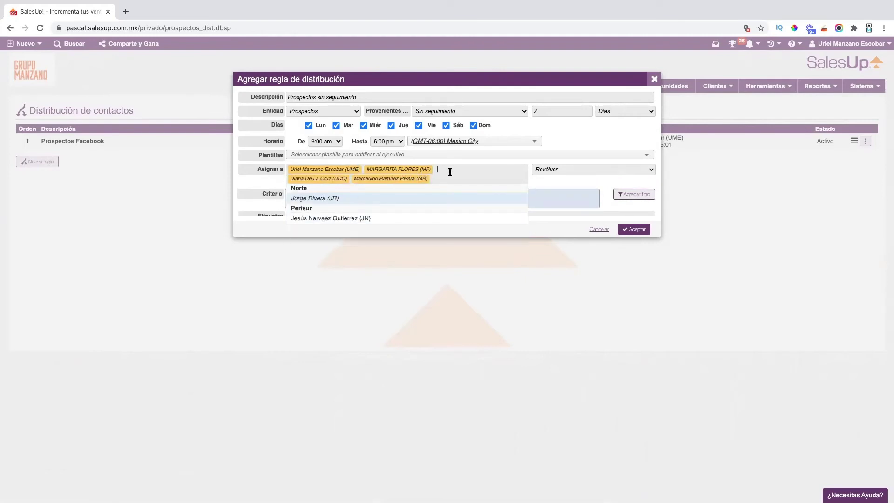
{"action": "left_click", "coordinate": [565, 142]}
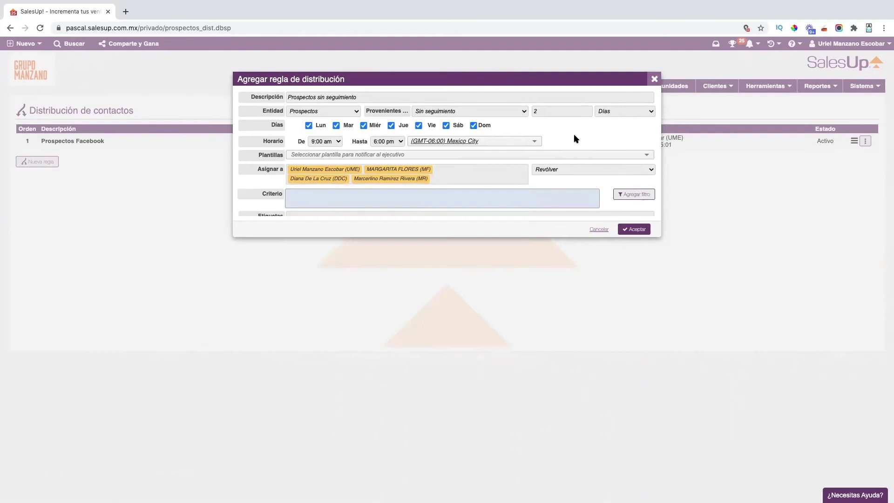
{"action": "left_click", "coordinate": [556, 170]}
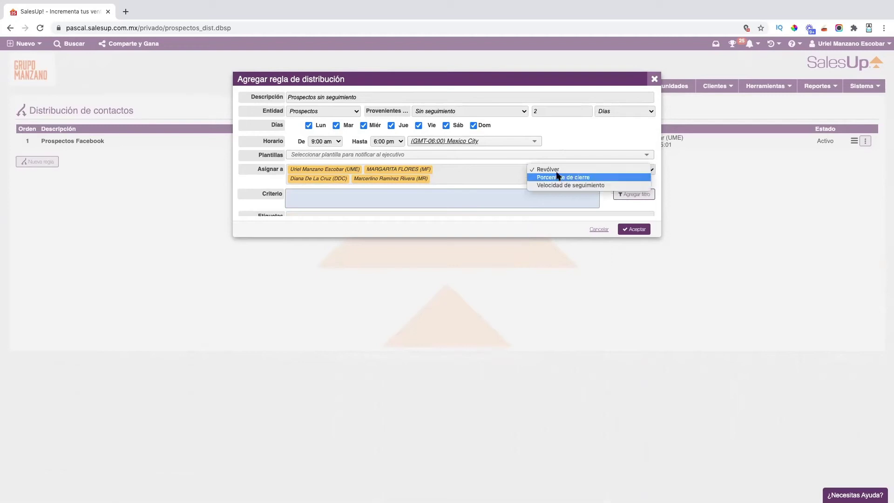
{"action": "left_click", "coordinate": [556, 170]}
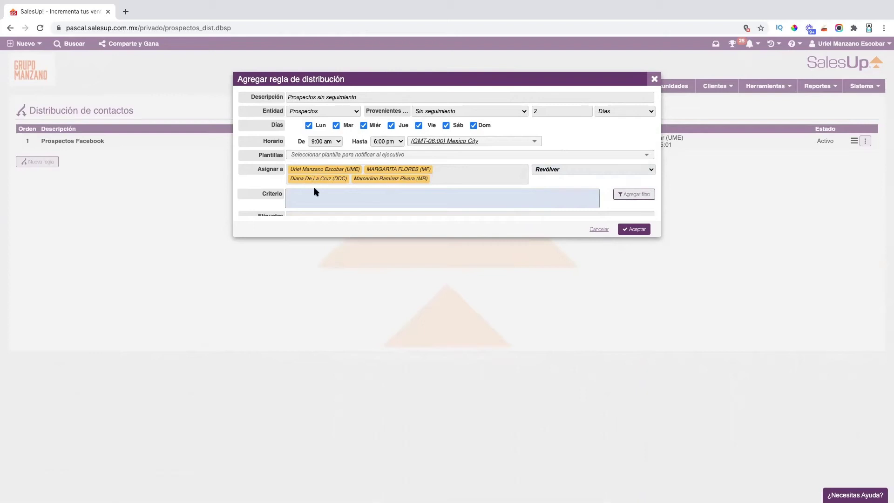
Step: Add a criteria filter to the rule for contacts whose Etiquetas value is CERTIFICACIÓN
{"action": "scroll", "coordinate": [368, 180], "scroll_direction": "down", "scroll_amount": 1}
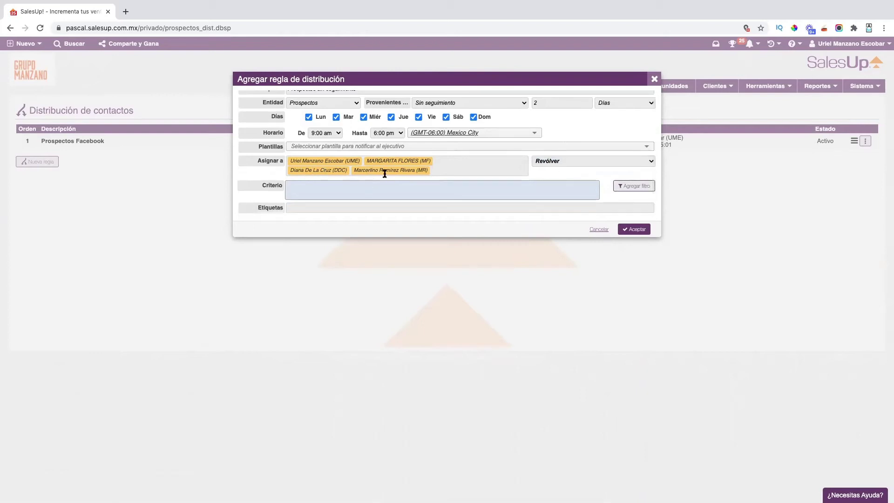
{"action": "scroll", "coordinate": [385, 173], "scroll_direction": "up", "scroll_amount": 1}
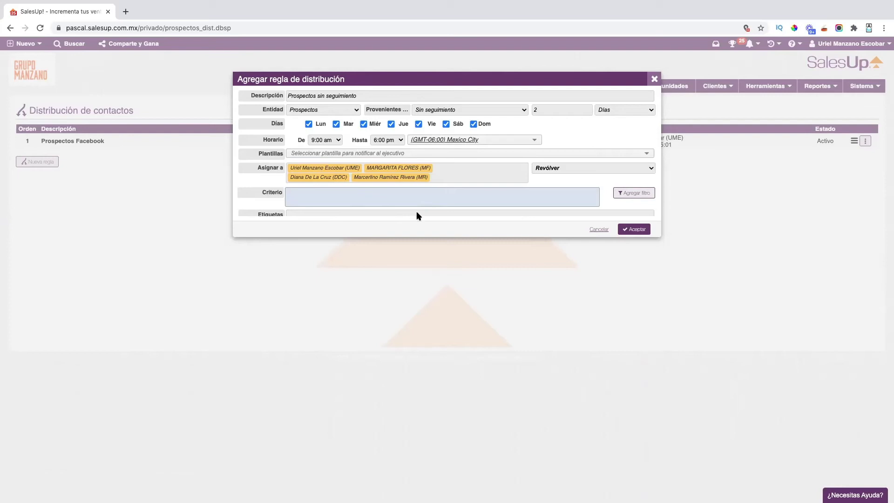
{"action": "left_click", "coordinate": [635, 195]}
{"action": "left_click", "coordinate": [395, 193]}
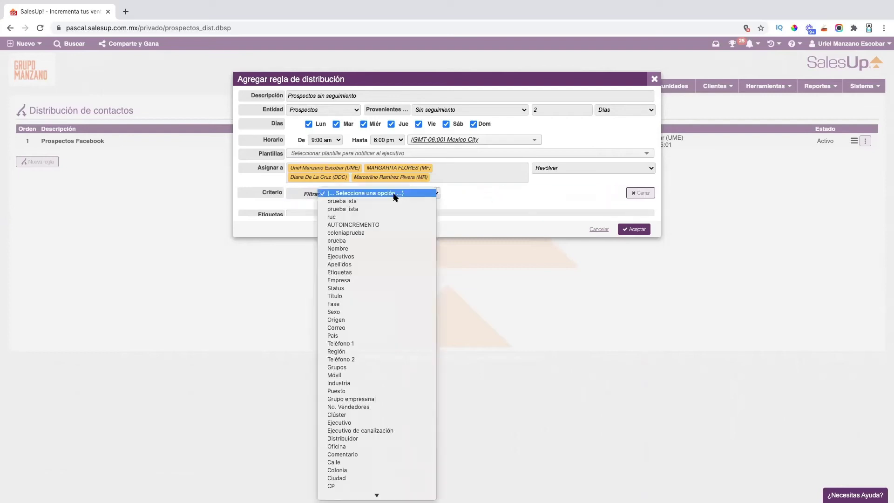
{"action": "left_click", "coordinate": [347, 273]}
{"action": "left_click", "coordinate": [501, 193]}
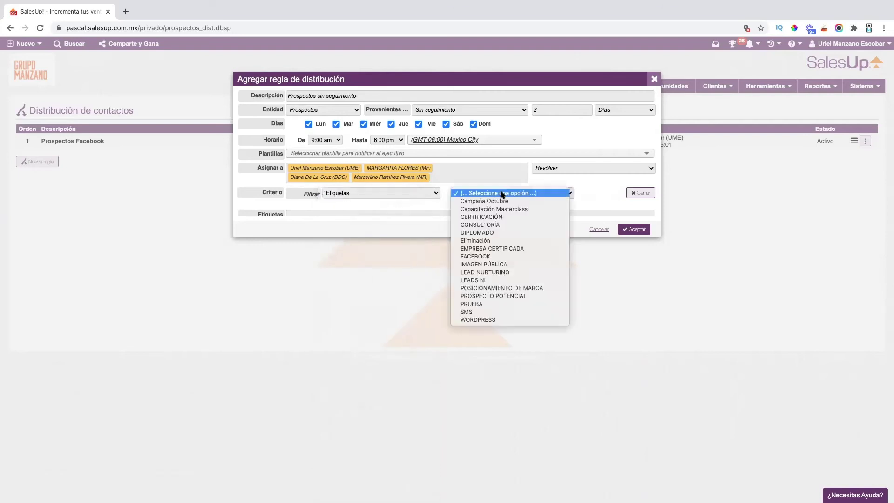
{"action": "left_click", "coordinate": [493, 218]}
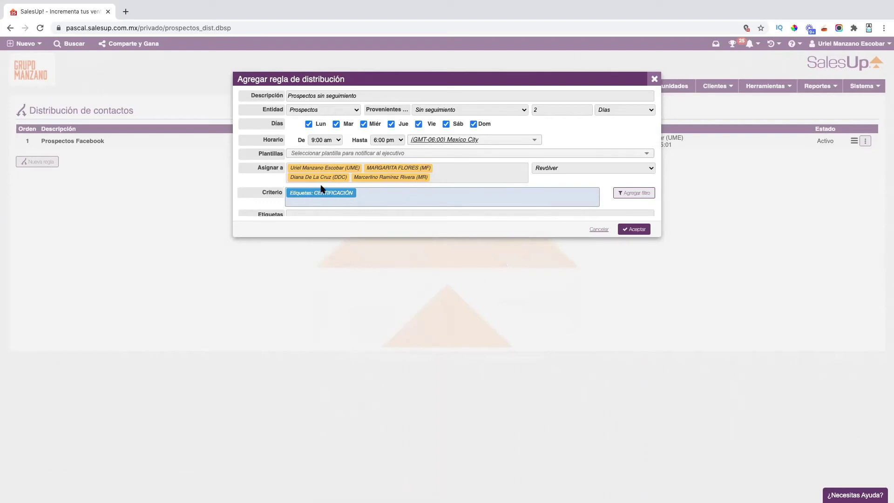
Step: Review the settings of the Prospectos sin seguimiento rule and save it
{"action": "scroll", "coordinate": [472, 171], "scroll_direction": "down", "scroll_amount": 1}
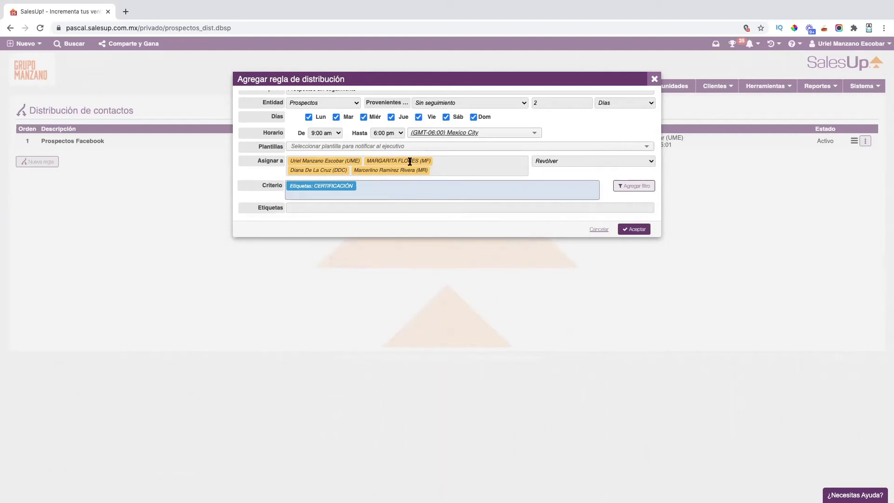
{"action": "scroll", "coordinate": [411, 162], "scroll_direction": "up", "scroll_amount": 1}
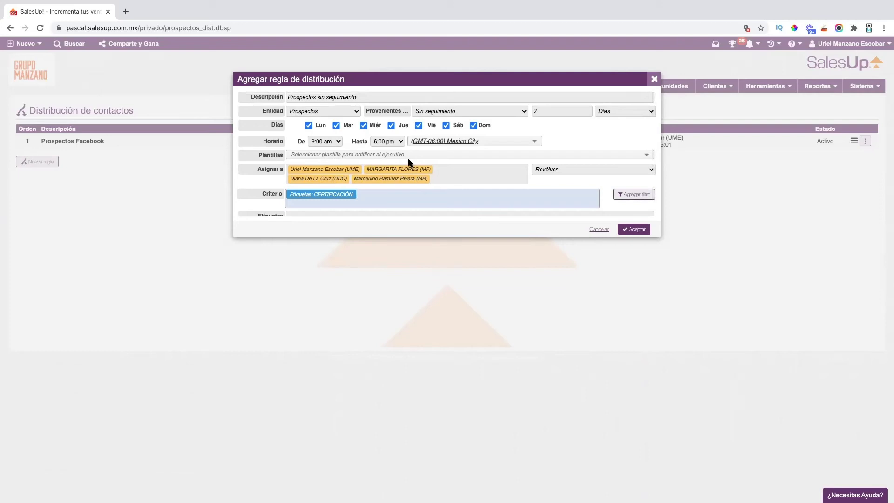
{"action": "scroll", "coordinate": [410, 162], "scroll_direction": "down", "scroll_amount": 1}
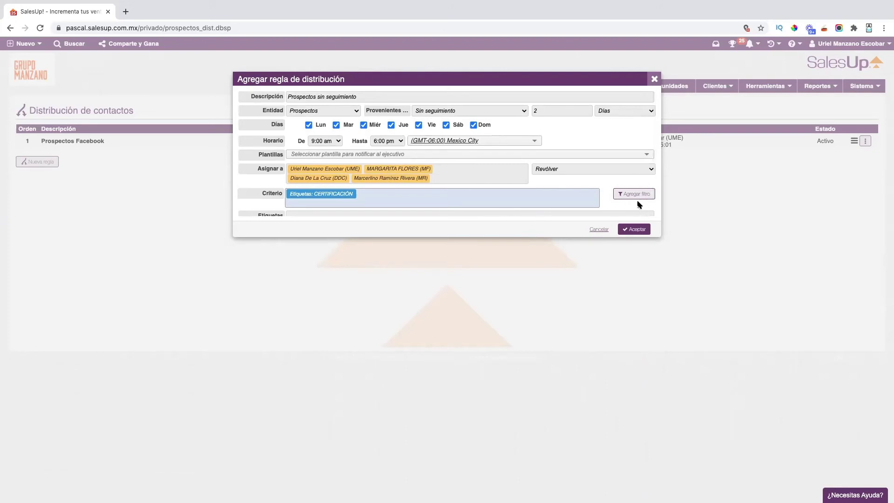
{"action": "left_click", "coordinate": [640, 228]}
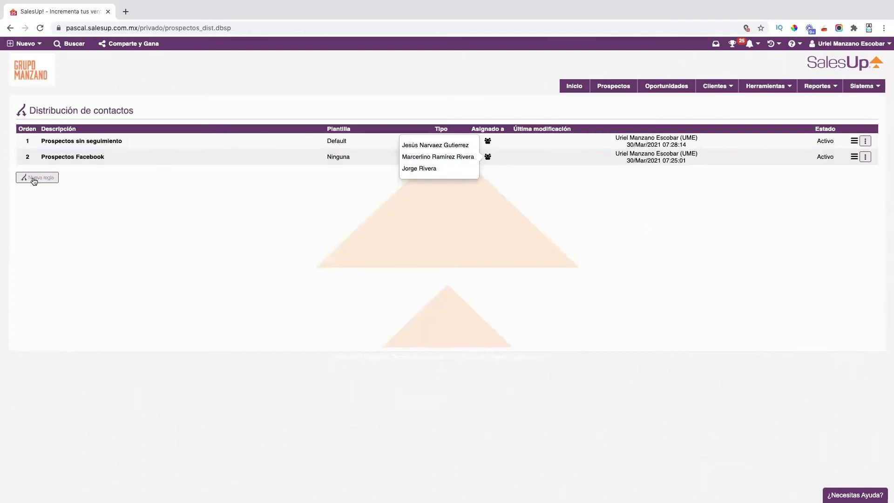
Step: Start another distribution rule described as "Sin primer seguimiento" for Prospectos coming from Sin primer seguimiento
{"action": "left_click", "coordinate": [42, 177]}
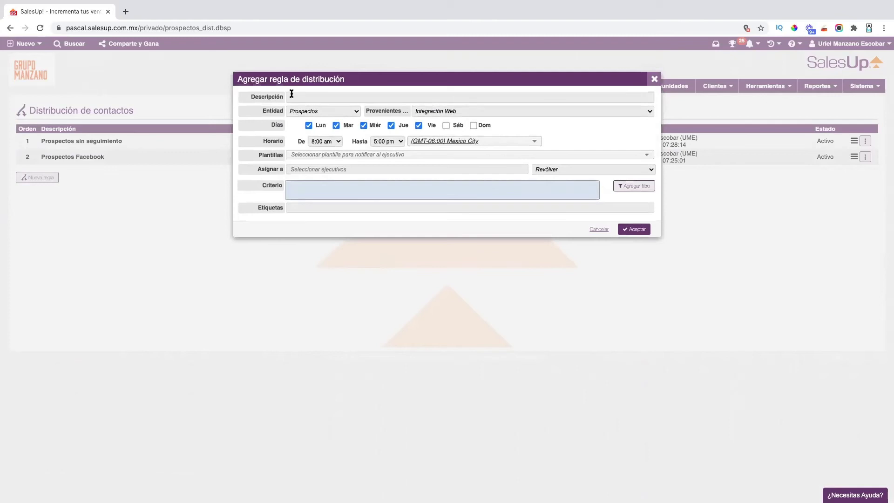
{"action": "left_click", "coordinate": [291, 96]}
{"action": "type", "text": "Sin primer seguimiento"}
{"action": "left_click", "coordinate": [428, 113]}
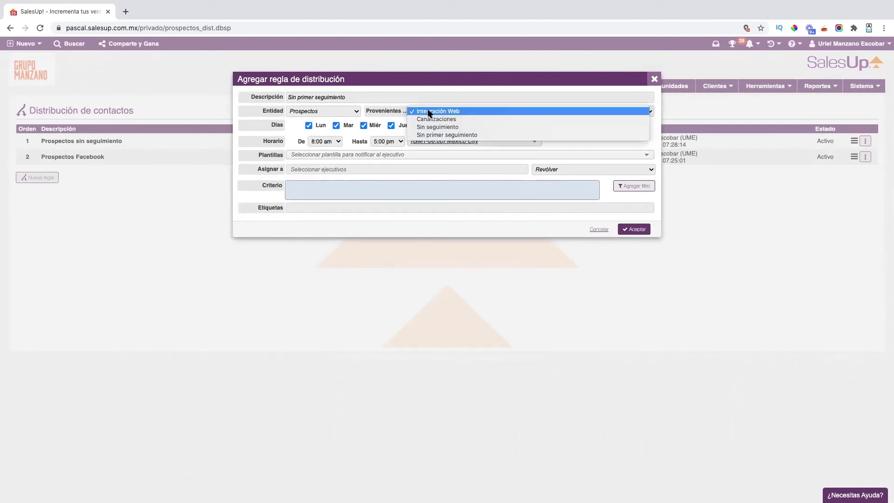
{"action": "left_click", "coordinate": [434, 135]}
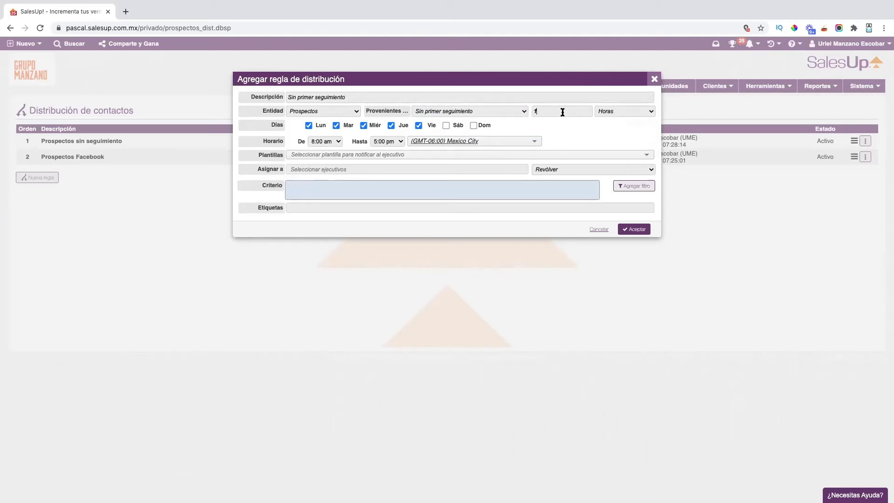
Step: Set the new rule's period without first follow-up to 2 Horas
{"action": "key", "text": "BackSpace"}
{"action": "type", "text": "2"}
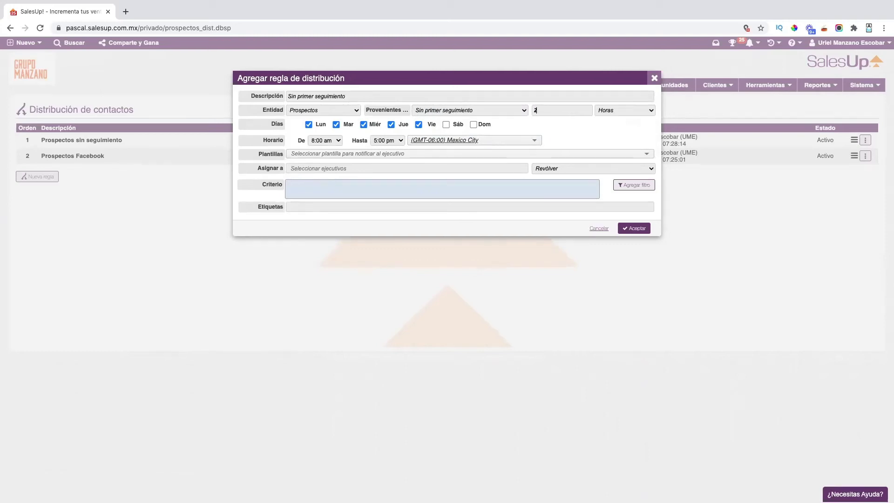
{"action": "left_click", "coordinate": [624, 113]}
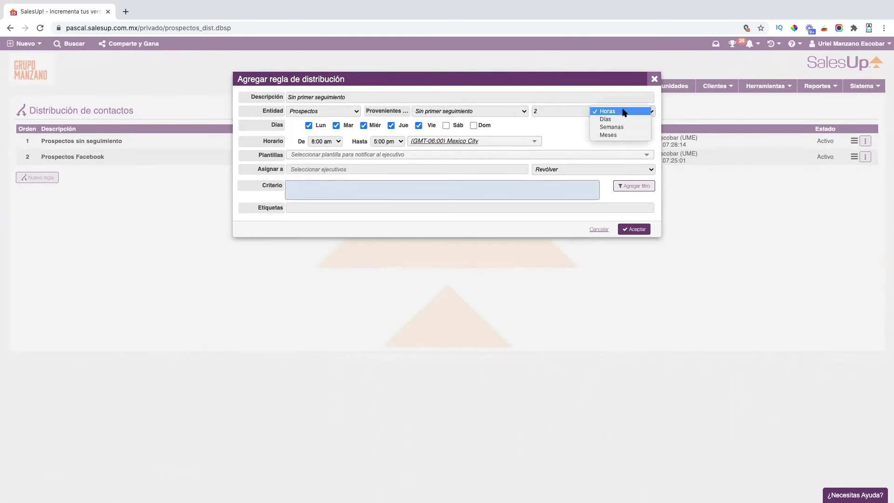
{"action": "left_click", "coordinate": [623, 113]}
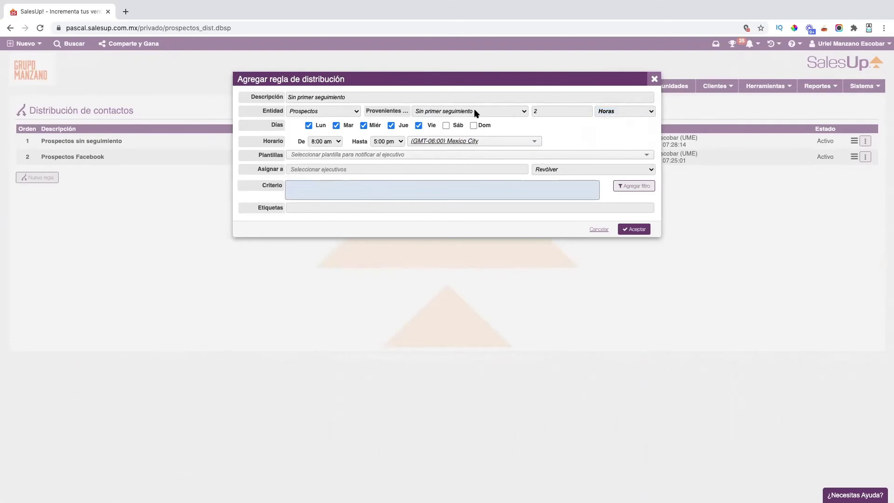
Step: Try including Sáb and Dom in the rule's days, and exclude both again
{"action": "left_click", "coordinate": [446, 125]}
{"action": "left_click", "coordinate": [473, 126]}
{"action": "left_click", "coordinate": [447, 126]}
{"action": "left_click", "coordinate": [473, 126]}
Step: Assign the Sin primer seguimiento rule to the second Centro executive and the Norte executive, and save the rule
{"action": "left_click", "coordinate": [306, 170]}
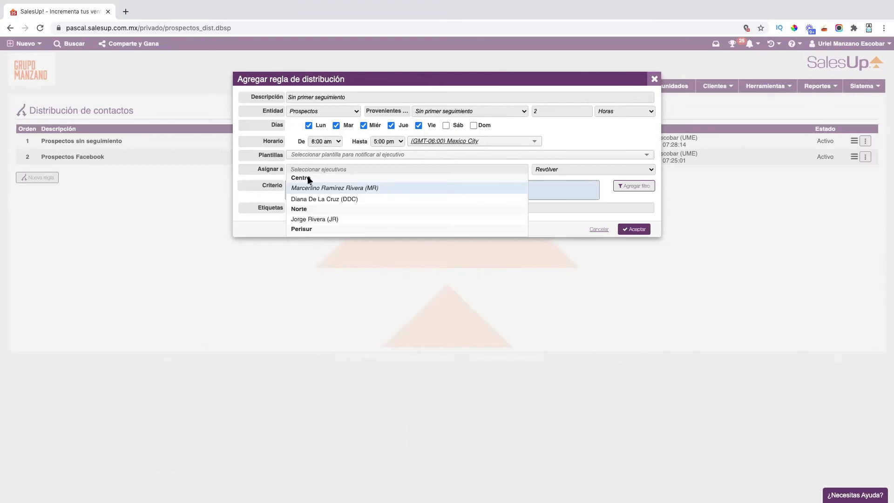
{"action": "left_click", "coordinate": [314, 199]}
{"action": "left_click", "coordinate": [311, 209]}
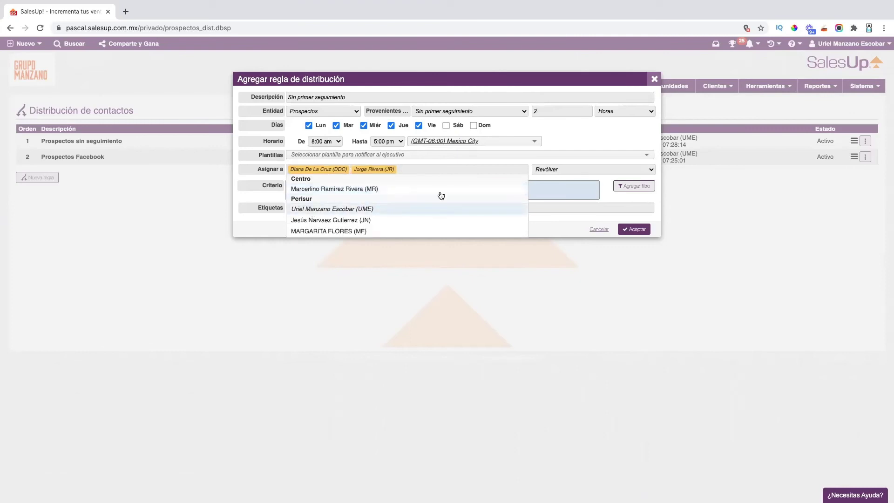
{"action": "left_click", "coordinate": [559, 144]}
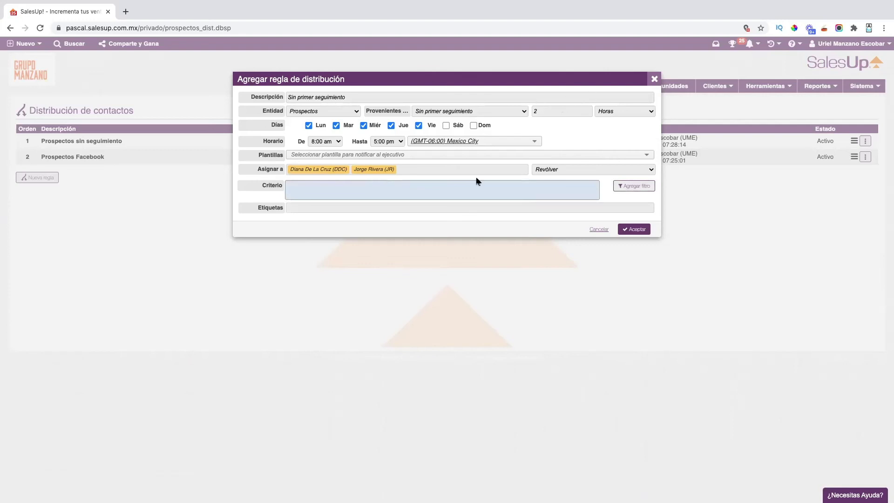
{"action": "left_click", "coordinate": [633, 231]}
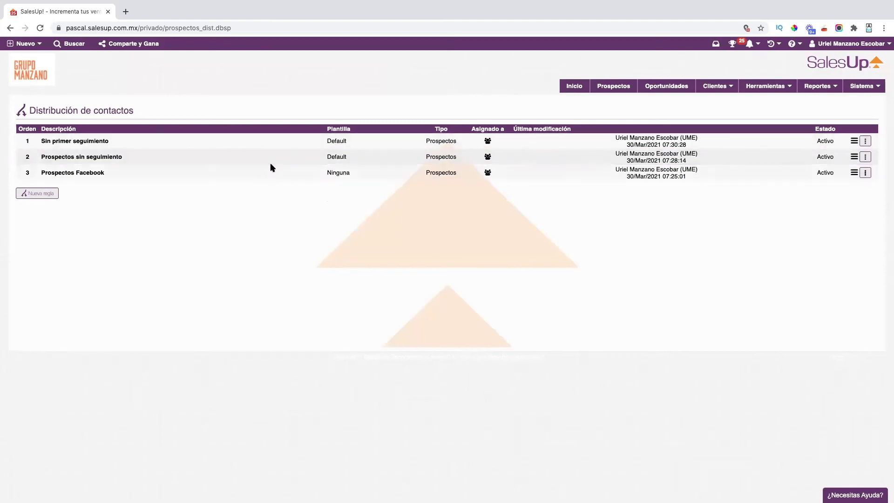
Step: Add the first available Perisur executive to the Prospectos Facebook rule, save it, and move the rule to first place in the order
{"action": "left_click", "coordinate": [864, 158]}
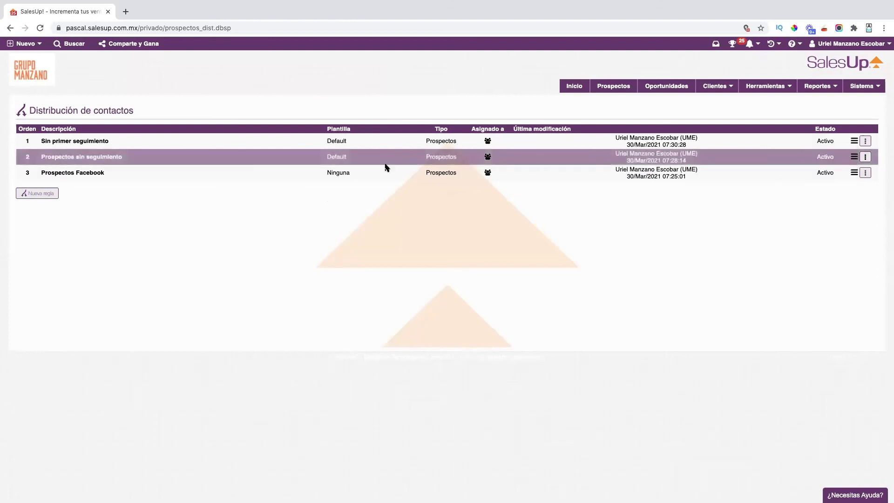
{"action": "left_click", "coordinate": [68, 176]}
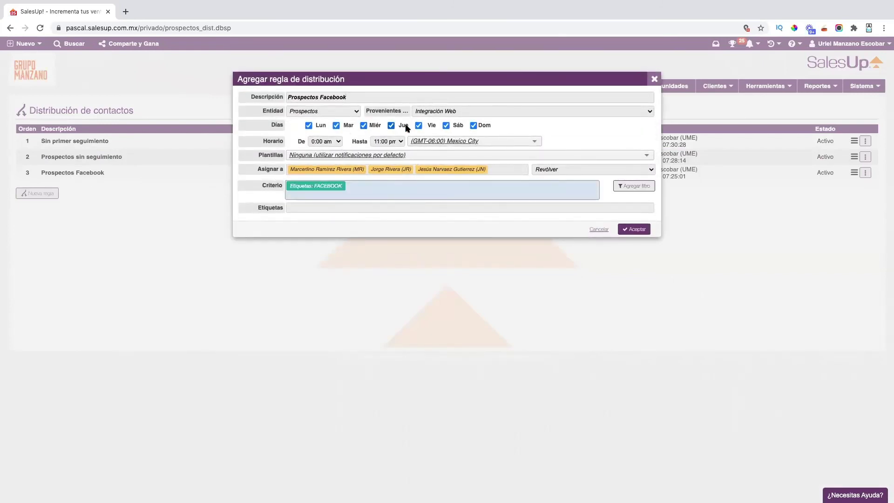
{"action": "left_click", "coordinate": [495, 171]}
{"action": "left_click", "coordinate": [333, 209]}
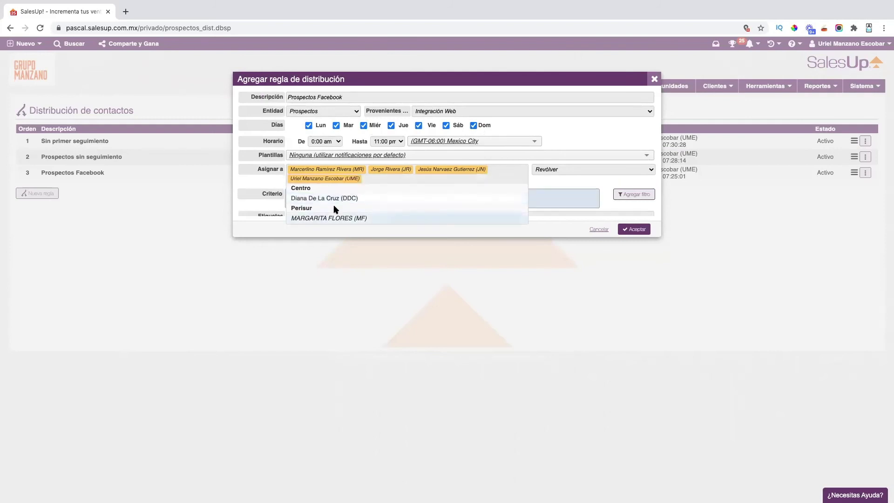
{"action": "left_click", "coordinate": [588, 156]}
{"action": "left_click", "coordinate": [634, 229]}
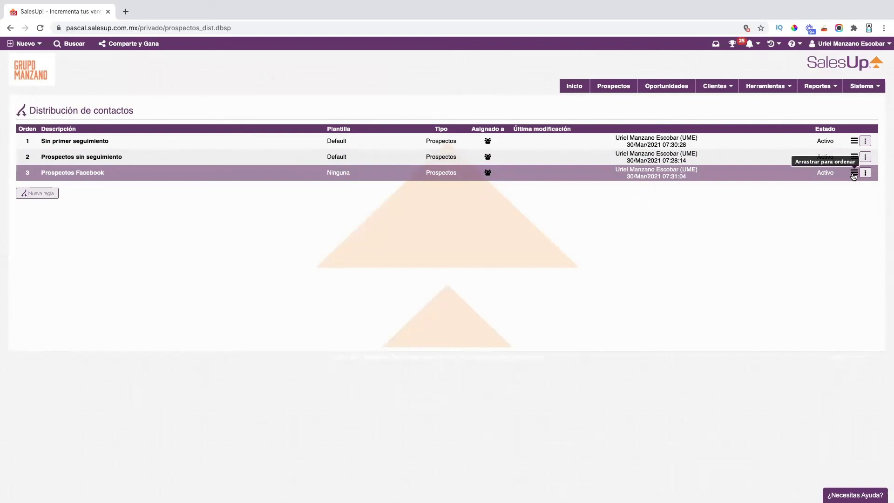
{"action": "left_click_drag", "start_coordinate": [854, 176], "coordinate": [854, 156]}
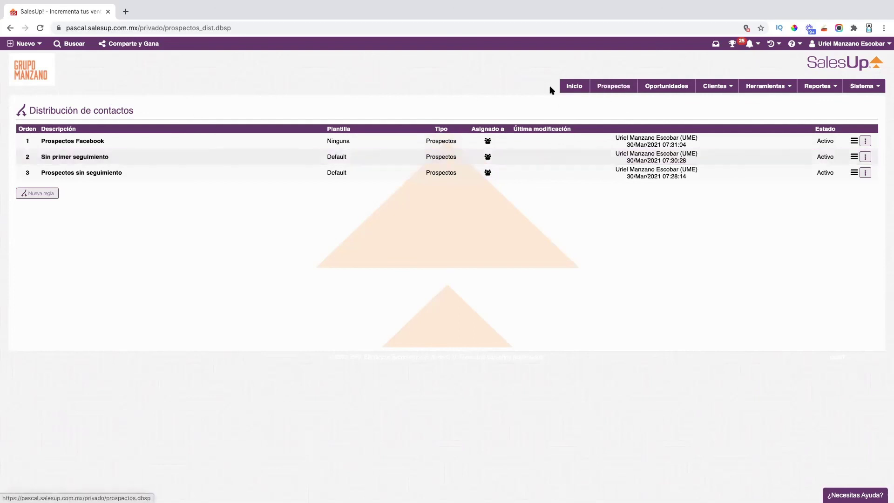
Step: Search the help center for "distribución" and read through the article "¿Qué es el método de distribución?", closing the help when done
{"action": "left_click", "coordinate": [792, 46]}
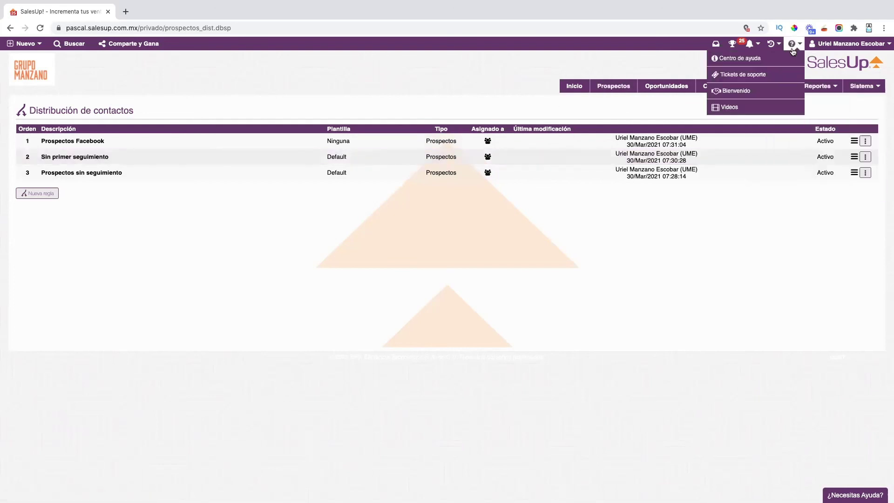
{"action": "left_click", "coordinate": [752, 62]}
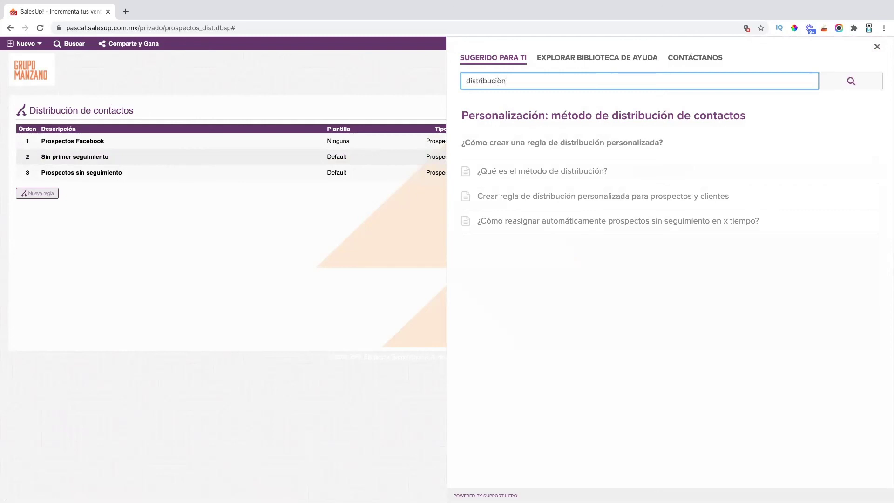
{"action": "key", "text": "Return"}
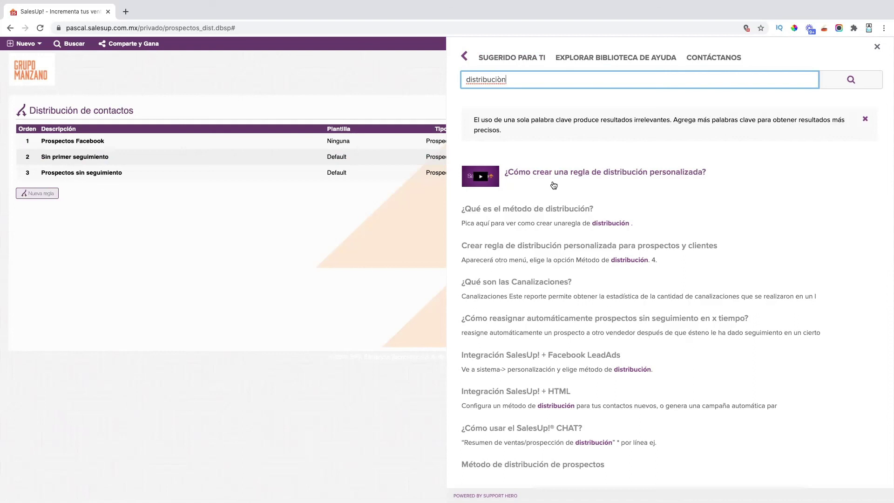
{"action": "left_click", "coordinate": [549, 209]}
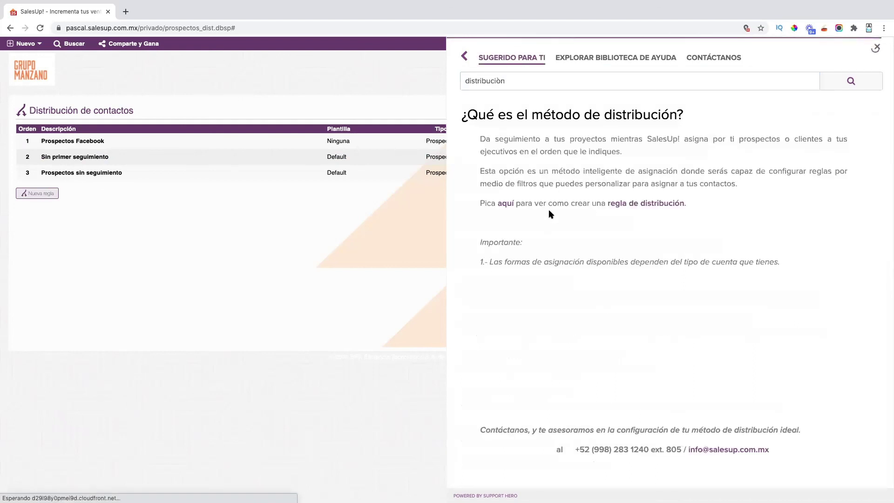
{"action": "scroll", "coordinate": [555, 214], "scroll_direction": "down", "scroll_amount": 3}
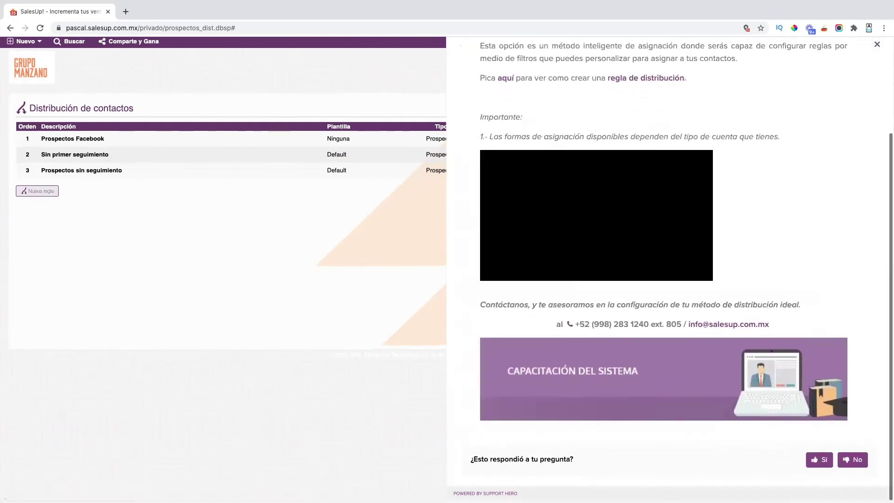
{"action": "scroll", "coordinate": [465, 66], "scroll_direction": "up", "scroll_amount": 3}
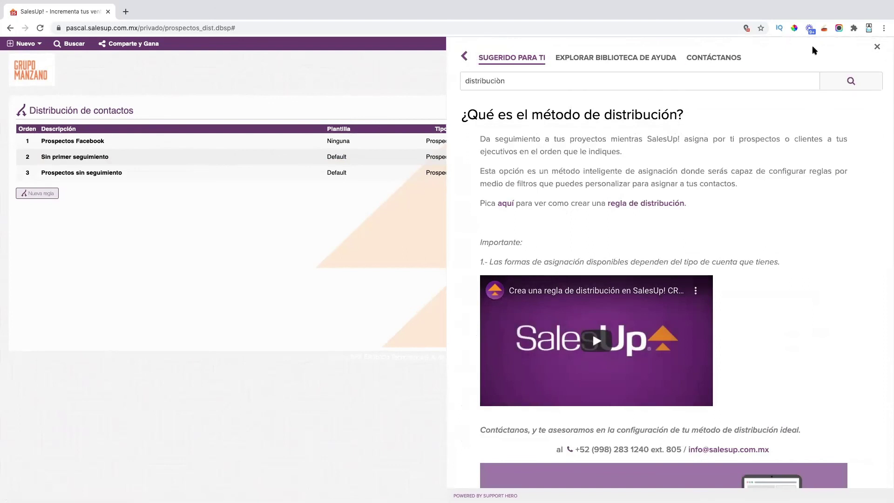
{"action": "left_click", "coordinate": [876, 49]}
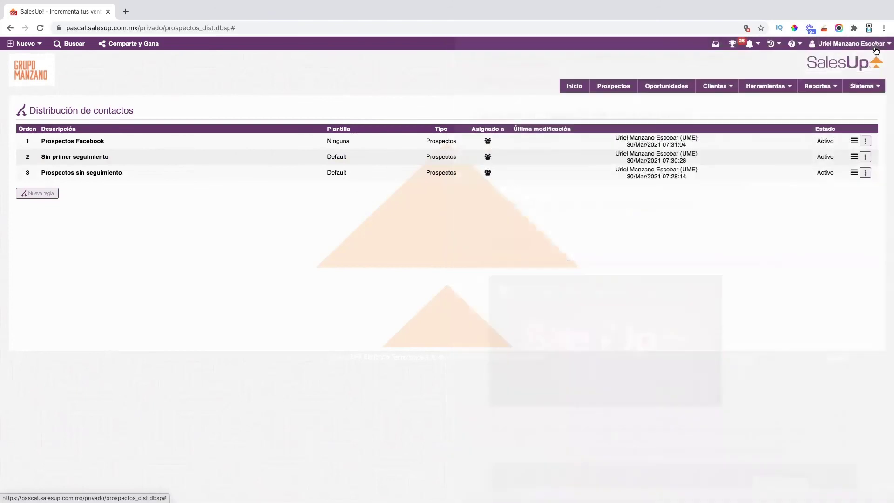
Step: Filter the Prospectos list by Ejecutivo to include the prospects of all executives
{"action": "left_click", "coordinate": [606, 93]}
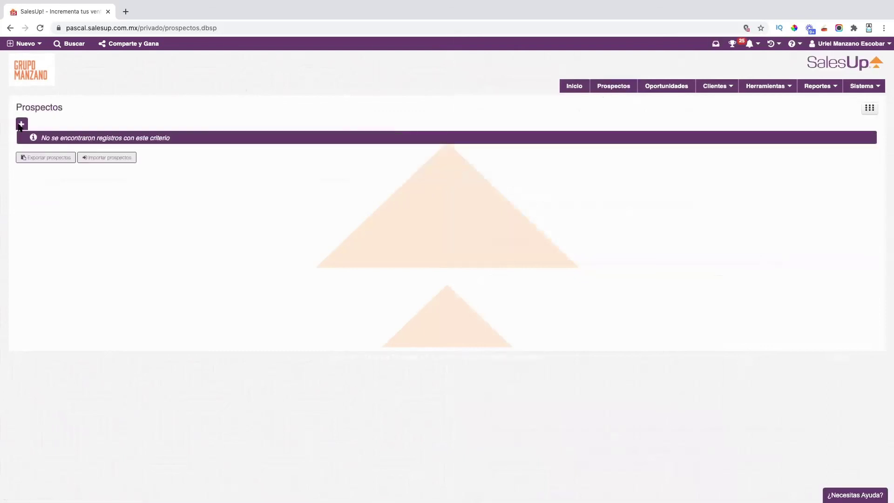
{"action": "left_click", "coordinate": [21, 125]}
{"action": "left_click", "coordinate": [55, 127]}
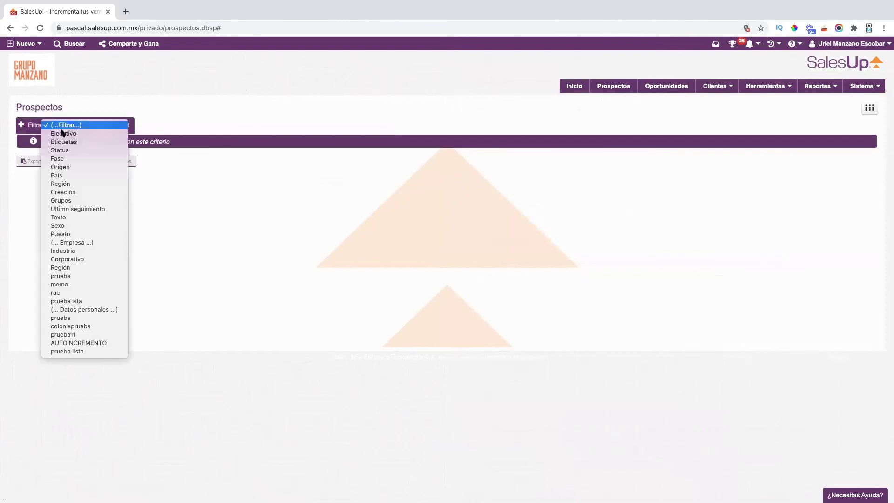
{"action": "left_click", "coordinate": [58, 134]}
{"action": "left_click", "coordinate": [144, 127]}
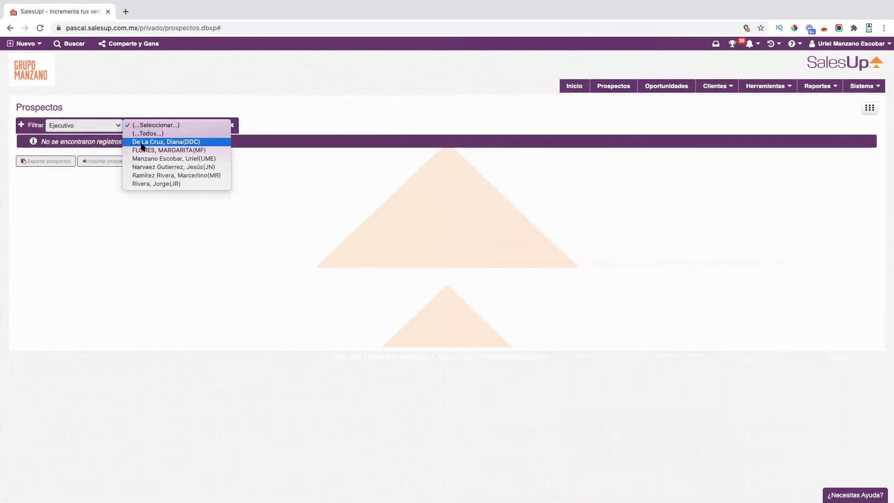
{"action": "left_click", "coordinate": [144, 138]}
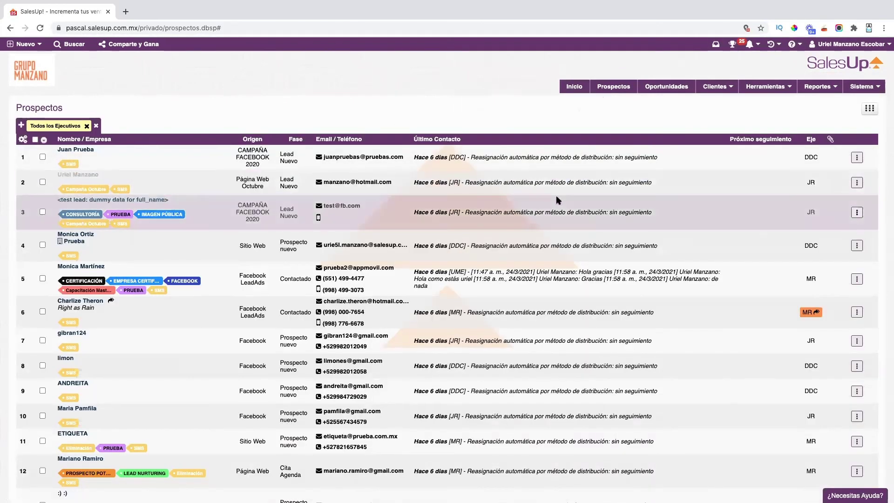
Step: Examine the prospects' Último Contacto entries and assigned executives for automatic reassignments made by the distribution method
{"action": "scroll", "coordinate": [557, 196], "scroll_direction": "down", "scroll_amount": 3}
{"action": "scroll", "coordinate": [558, 198], "scroll_direction": "down", "scroll_amount": 3}
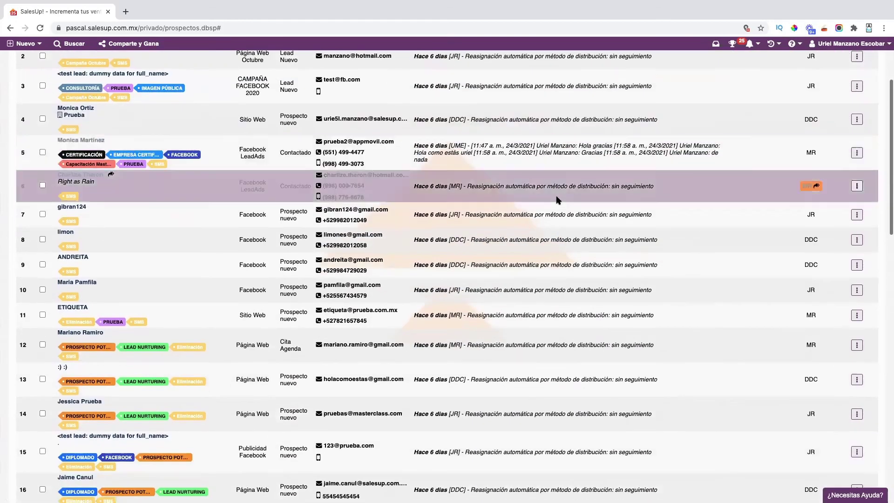
{"action": "scroll", "coordinate": [557, 197], "scroll_direction": "down", "scroll_amount": 5}
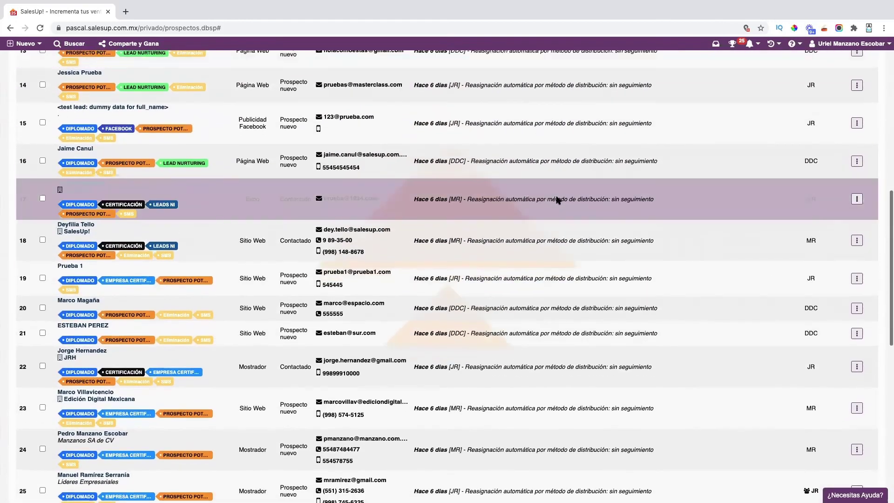
{"action": "scroll", "coordinate": [488, 159], "scroll_direction": "up", "scroll_amount": 12}
{"action": "left_click_drag", "start_coordinate": [473, 158], "coordinate": [644, 166]}
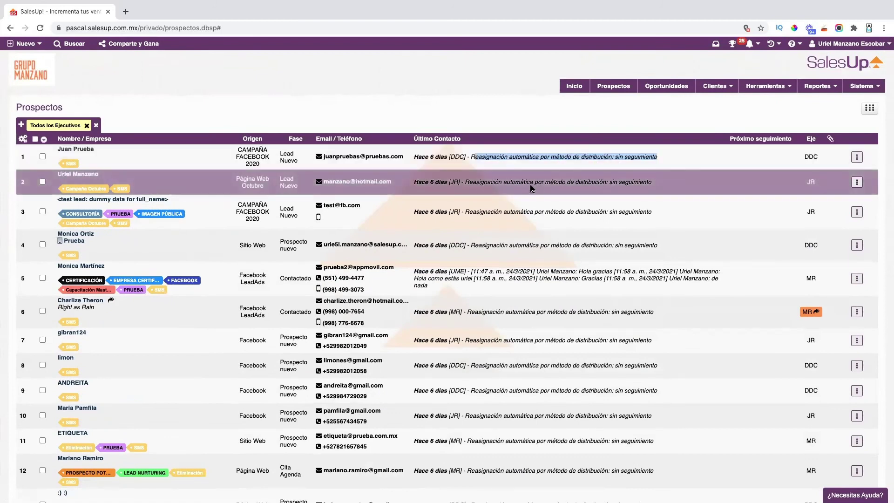
{"action": "scroll", "coordinate": [475, 196], "scroll_direction": "down", "scroll_amount": 3}
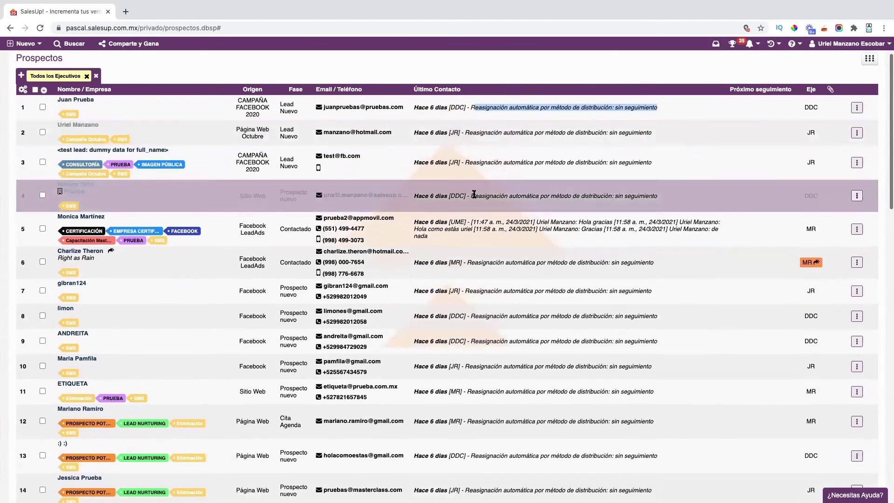
{"action": "scroll", "coordinate": [474, 195], "scroll_direction": "down", "scroll_amount": 4}
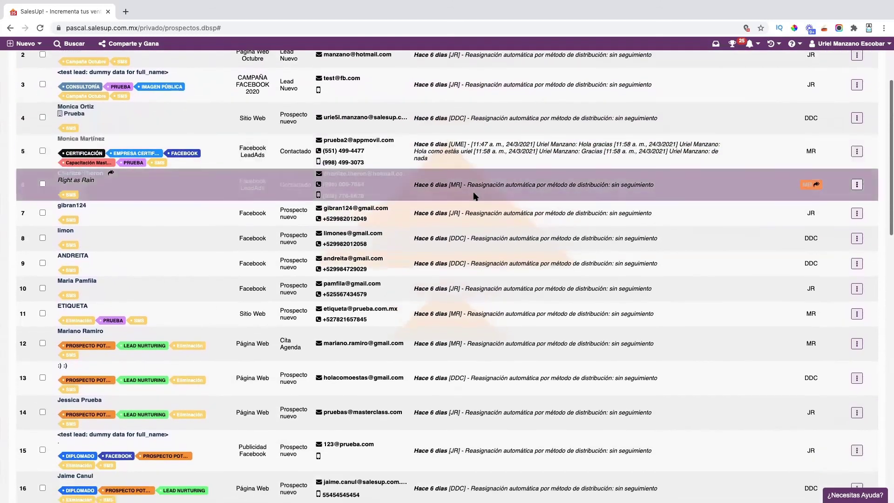
{"action": "scroll", "coordinate": [474, 196], "scroll_direction": "down", "scroll_amount": 3}
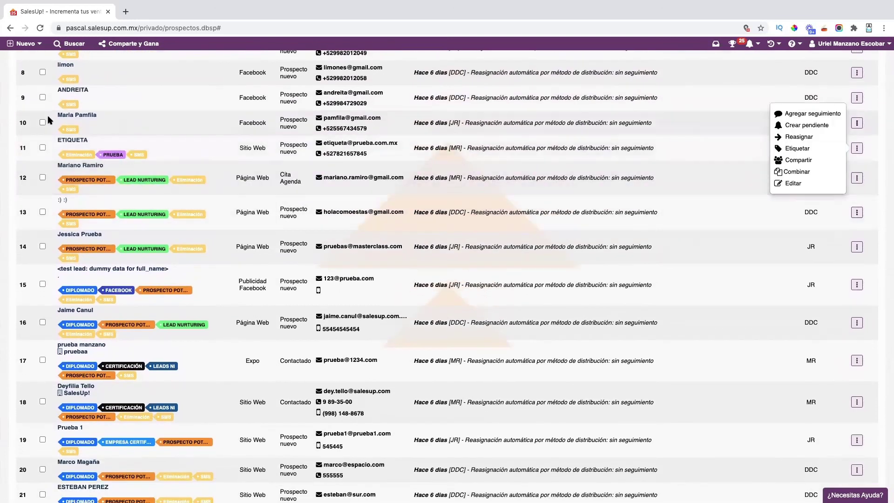
Step: Open the Facebook prospect in row 10 and review its Seguimientos history for automatic reassignments
{"action": "left_click", "coordinate": [75, 121]}
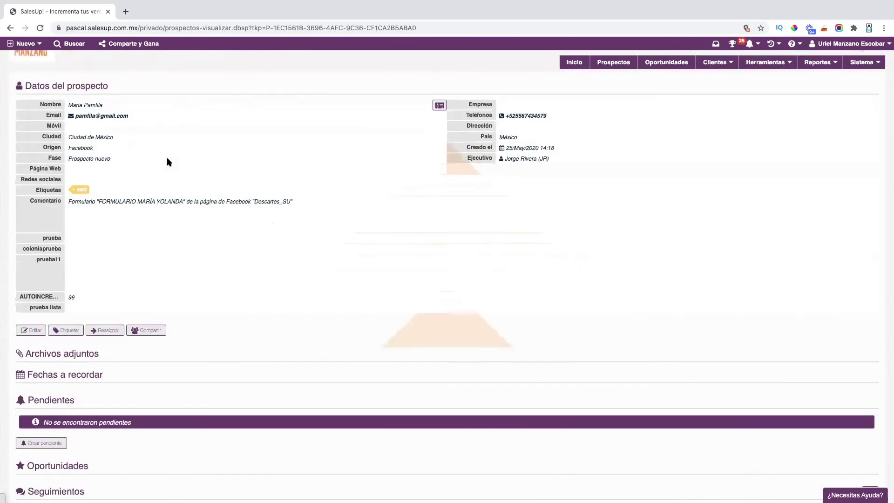
{"action": "scroll", "coordinate": [169, 162], "scroll_direction": "down", "scroll_amount": 5}
{"action": "scroll", "coordinate": [169, 161], "scroll_direction": "down", "scroll_amount": 9}
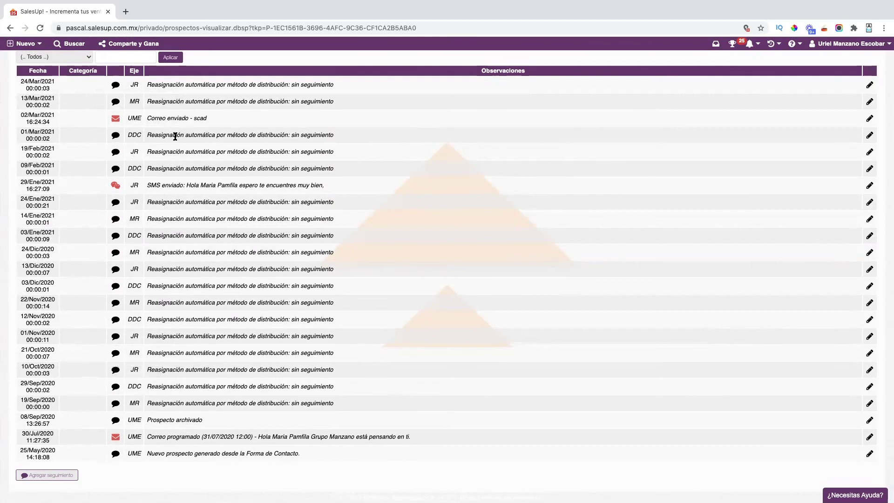
{"action": "triple_click", "coordinate": [238, 86]}
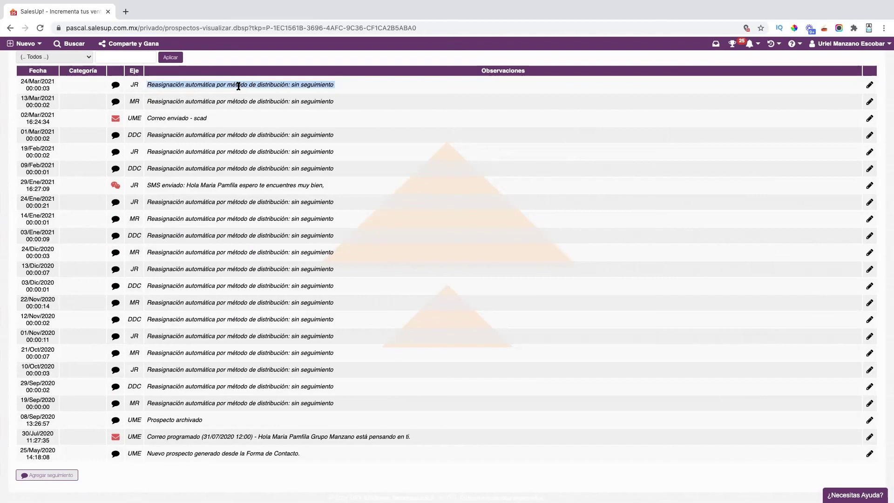
{"action": "scroll", "coordinate": [249, 134], "scroll_direction": "up", "scroll_amount": 4}
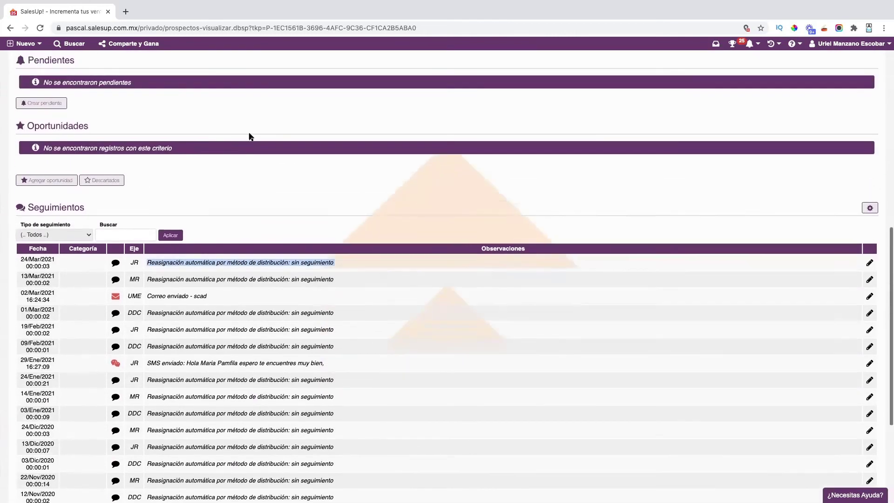
{"action": "scroll", "coordinate": [249, 135], "scroll_direction": "up", "scroll_amount": 6}
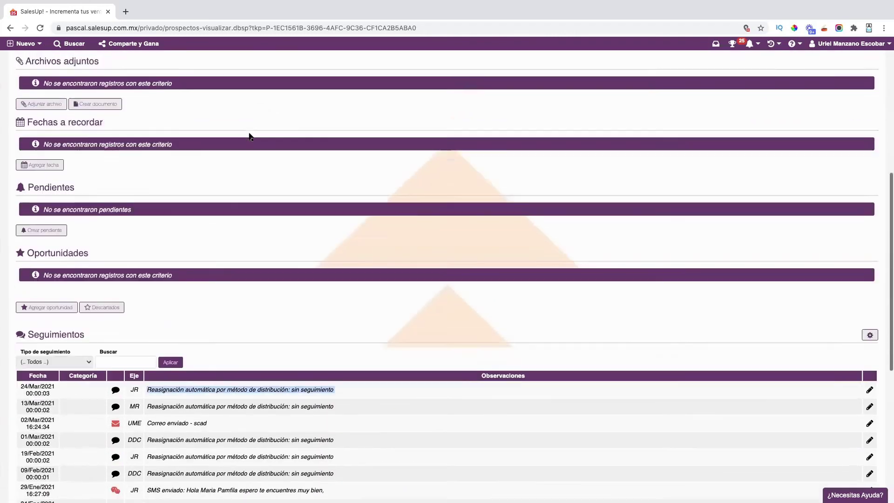
{"action": "scroll", "coordinate": [250, 136], "scroll_direction": "up", "scroll_amount": 3}
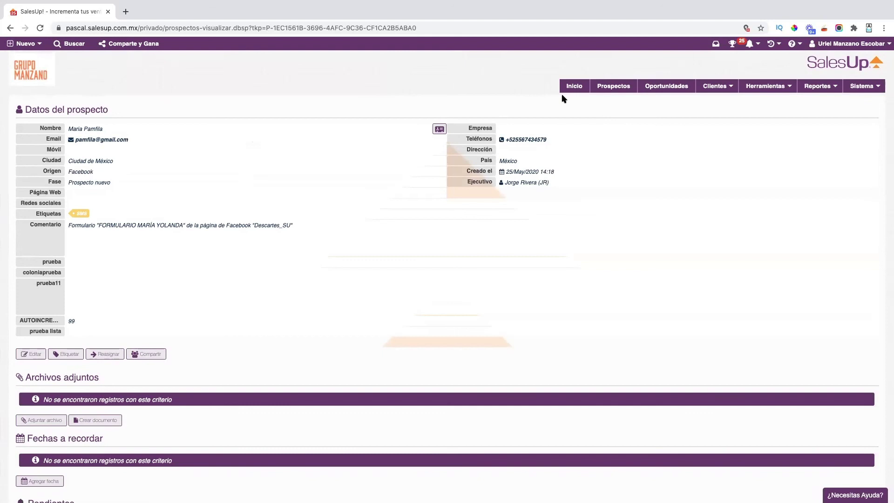
{"action": "mouse_move", "coordinate": [410, 3]}
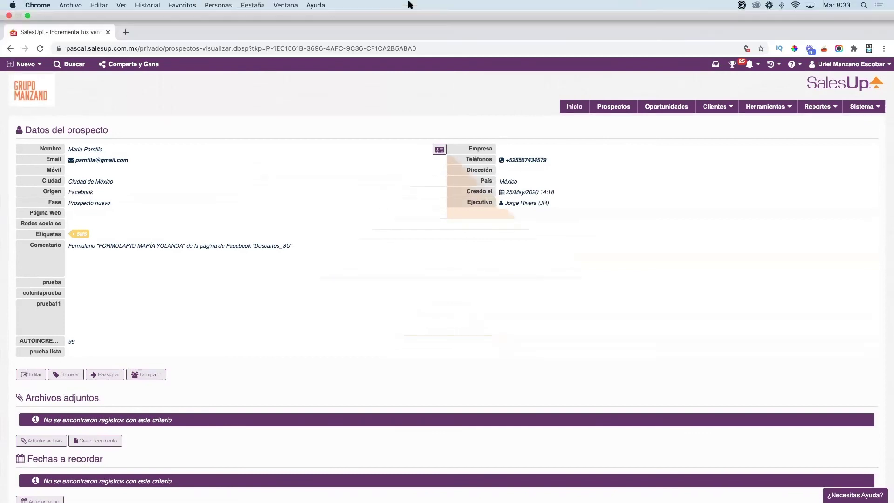